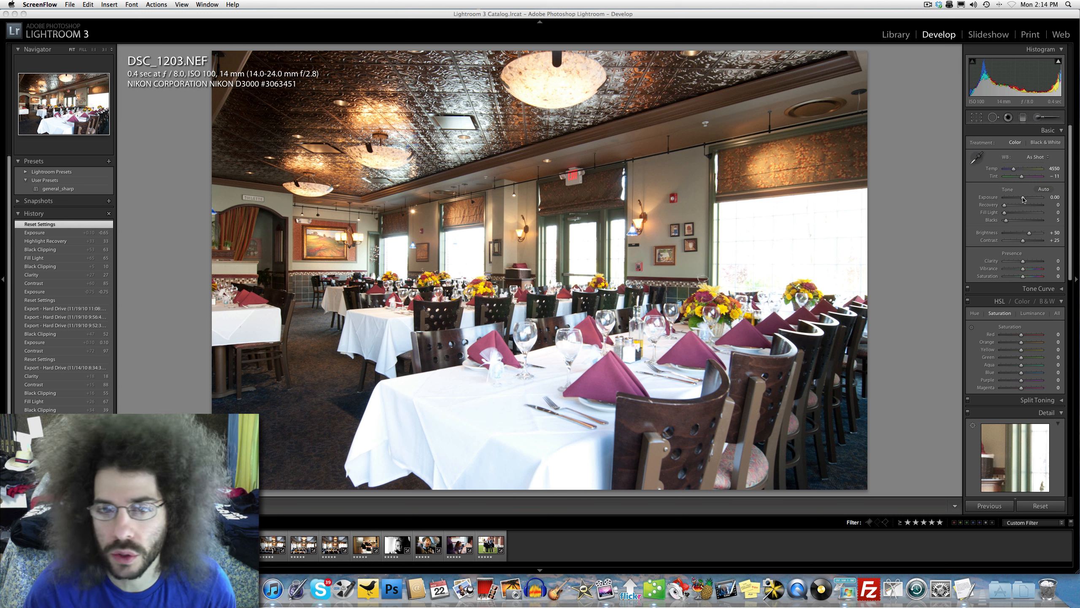
Lower the restaurant photo's Exposure to -0.75 and raise Contrast to +81
{"action": "left_click", "coordinate": [1023, 199]}
{"action": "left_click_drag", "start_coordinate": [1023, 199], "coordinate": [1019, 199]}
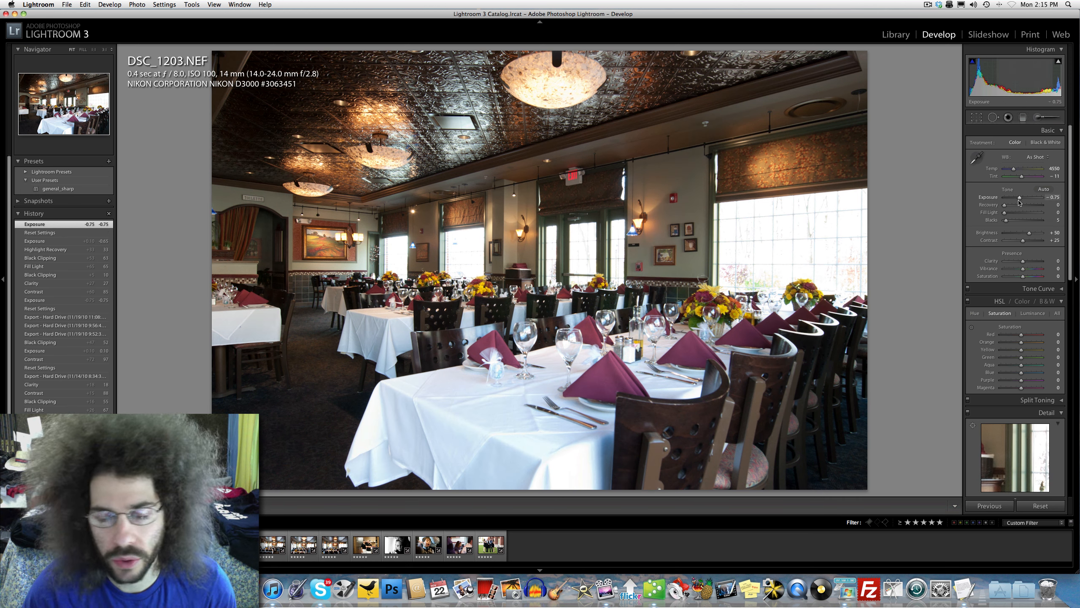
{"action": "left_click", "coordinate": [1036, 241]}
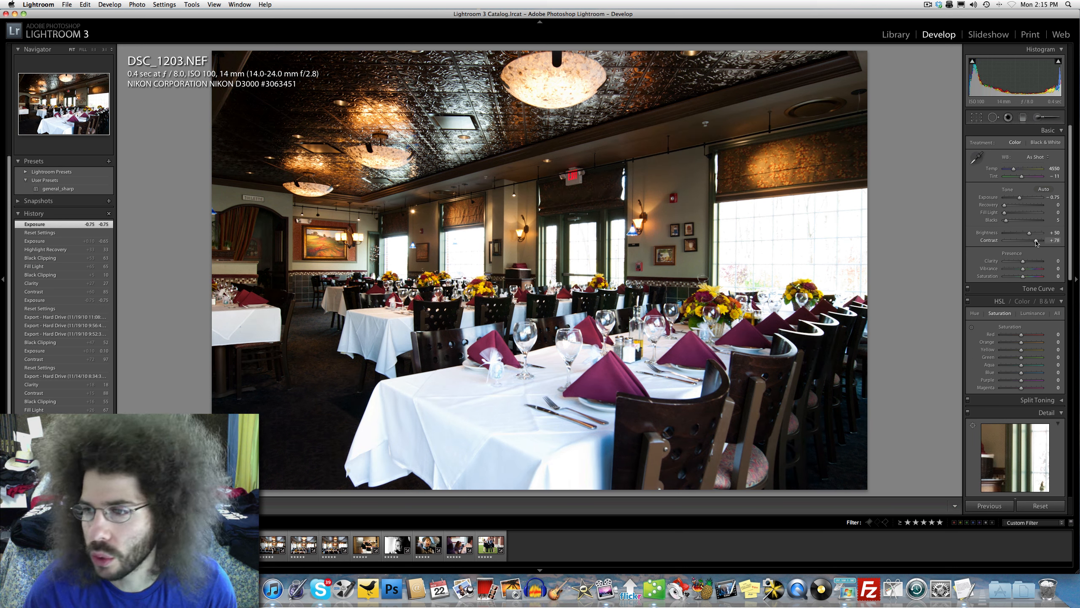
{"action": "left_click_drag", "start_coordinate": [1035, 241], "coordinate": [1037, 242]}
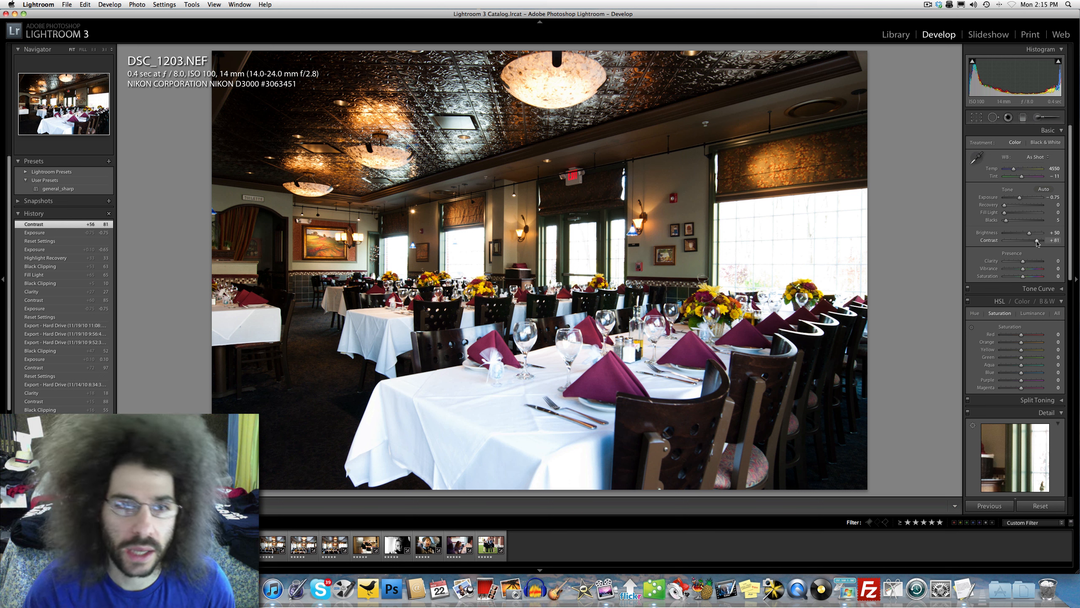
Try Recovery at 100 and Blacks at 23 on the restaurant photo, reverting both
{"action": "left_click_drag", "start_coordinate": [1005, 205], "coordinate": [1077, 209]}
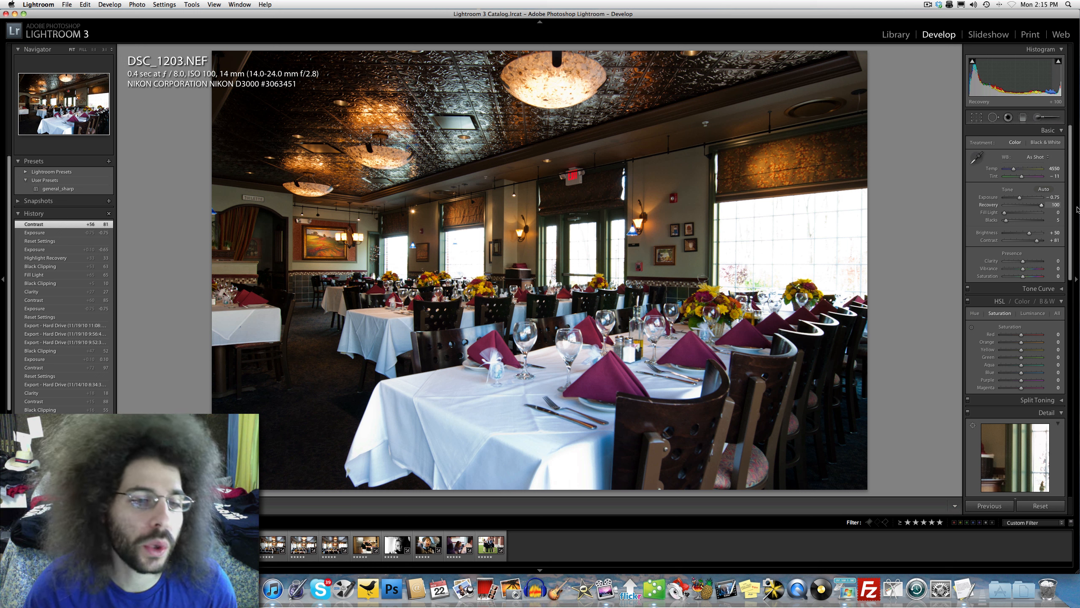
{"action": "left_click_drag", "start_coordinate": [1058, 209], "coordinate": [1002, 209]}
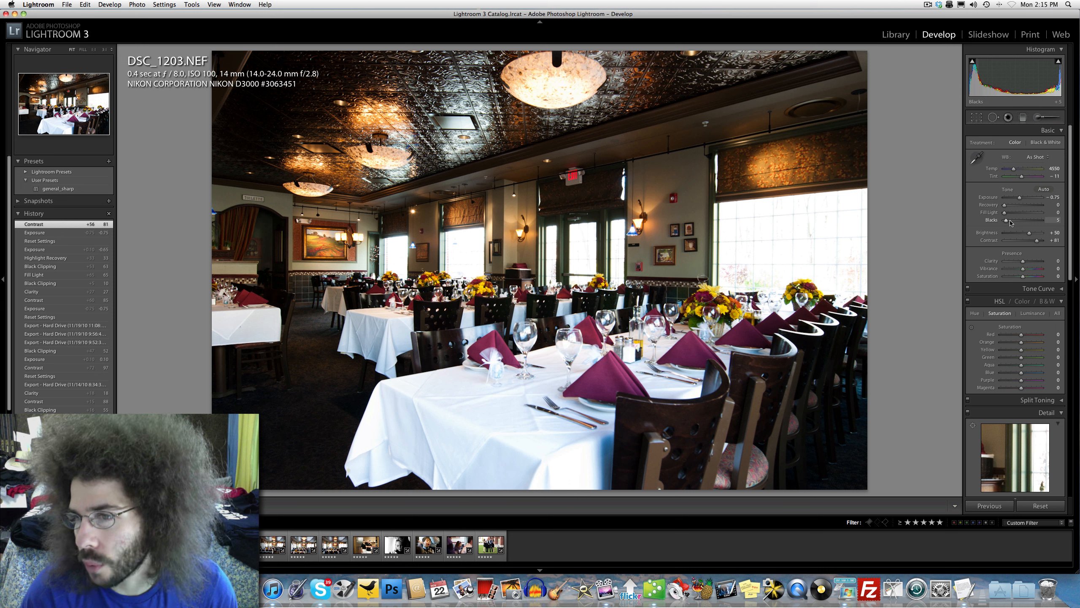
{"action": "left_click_drag", "start_coordinate": [1011, 223], "coordinate": [1014, 222]}
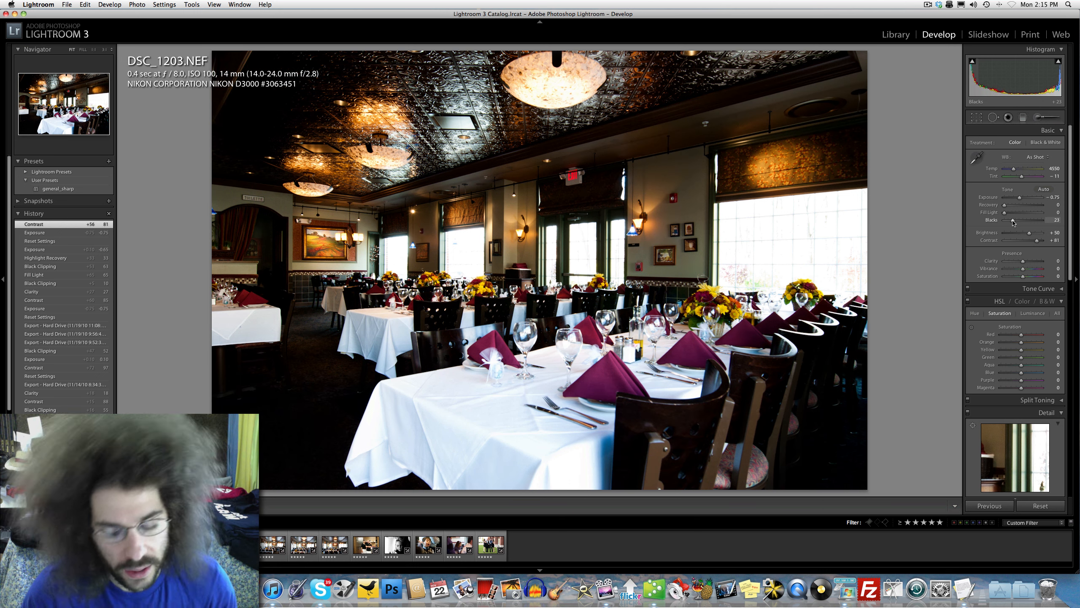
{"action": "key", "text": "super+z"}
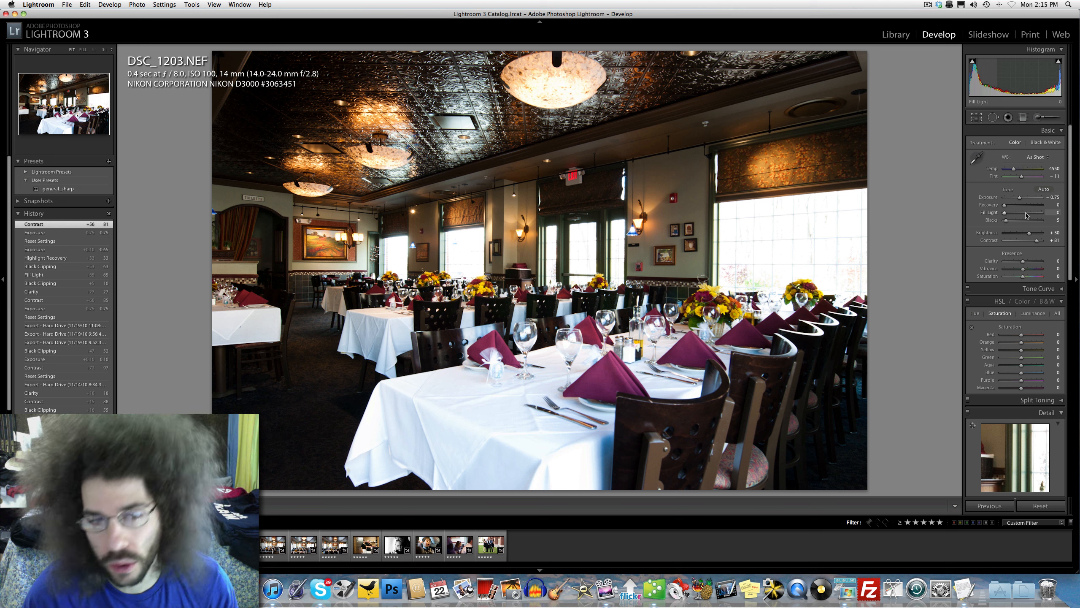
Brighten the shadows with Fill Light 69 and deepen the dark tones with Blacks 56
{"action": "left_click", "coordinate": [1026, 213]}
{"action": "left_click_drag", "start_coordinate": [1026, 215], "coordinate": [1030, 215]}
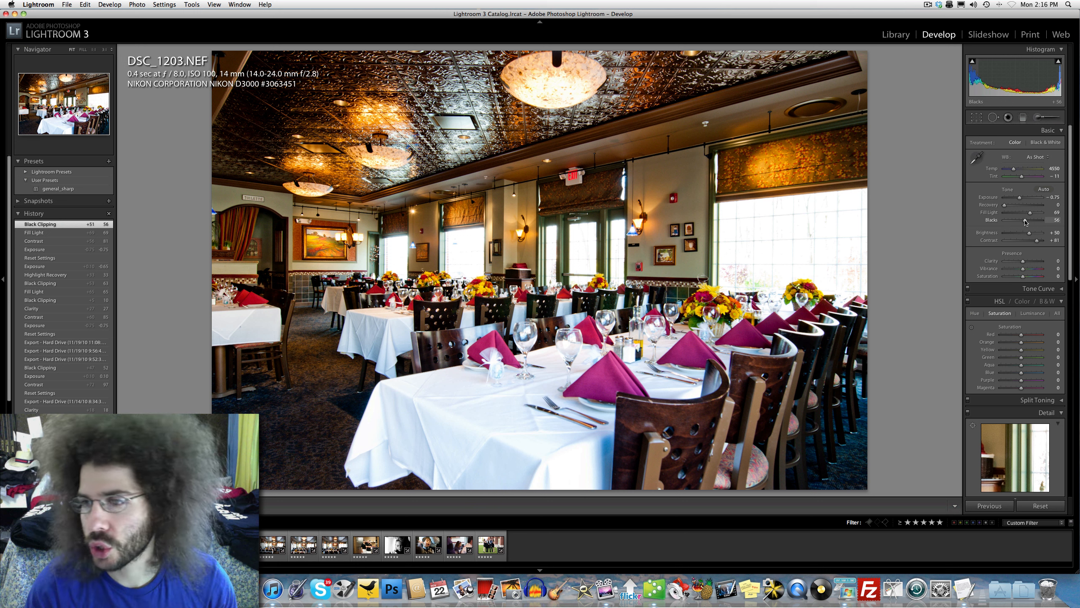
Try Recovery at 100 and a slightly lower Exposure of -0.80, reverting both
{"action": "left_click_drag", "start_coordinate": [1018, 206], "coordinate": [1045, 205]}
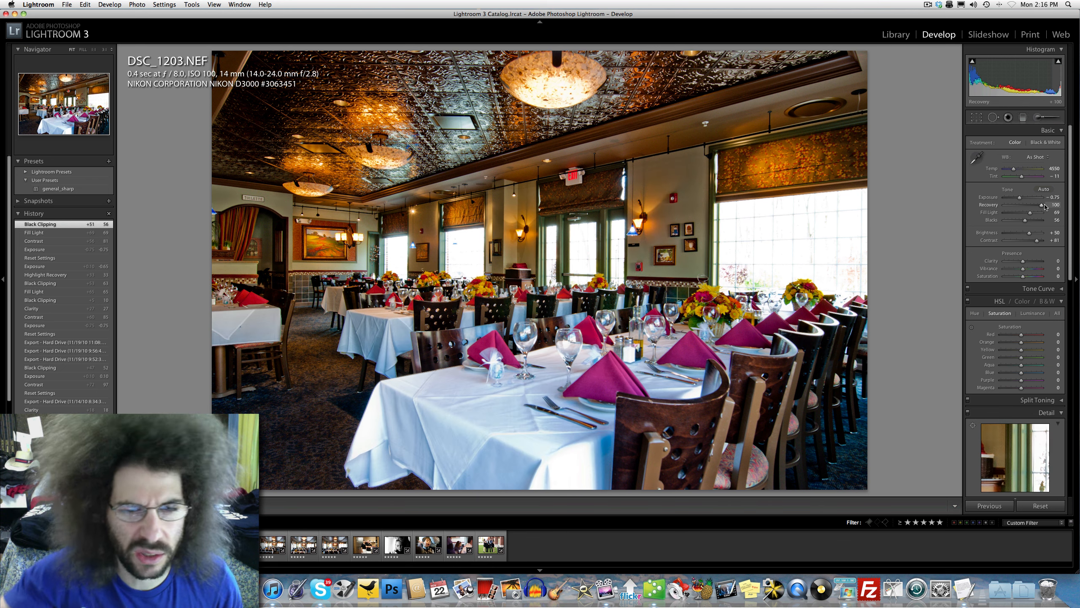
{"action": "left_click_drag", "start_coordinate": [1045, 206], "coordinate": [951, 208]}
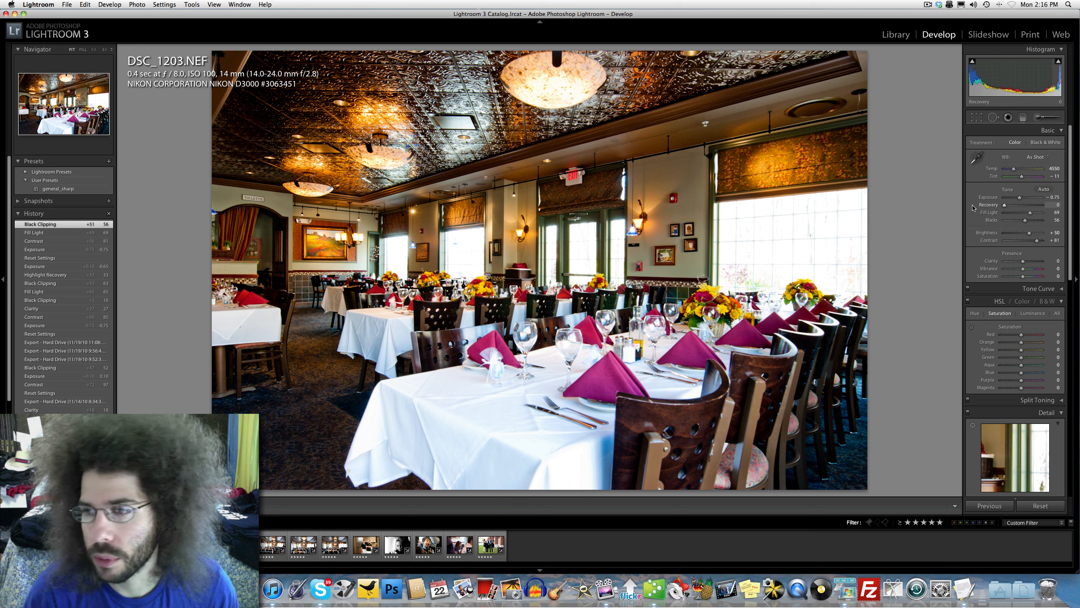
{"action": "left_click_drag", "start_coordinate": [1021, 200], "coordinate": [1020, 200]}
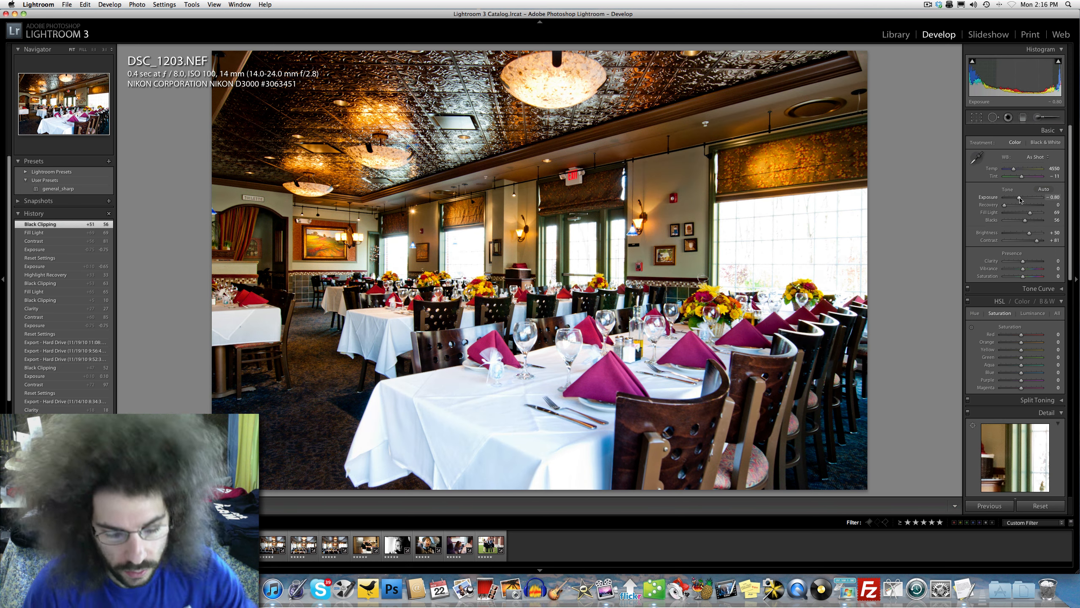
{"action": "key", "text": "super+z"}
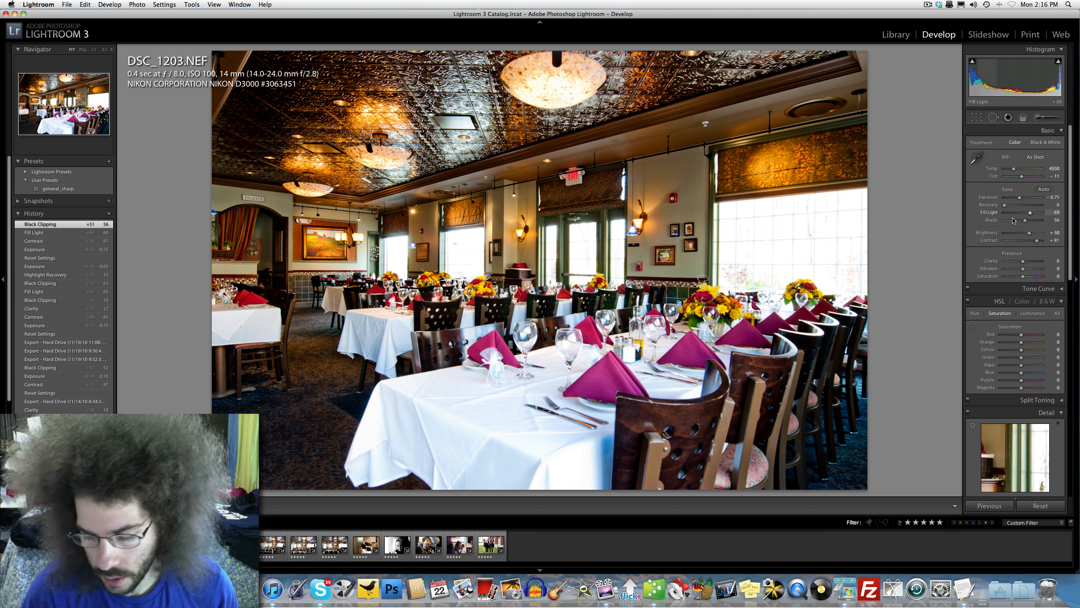
Raise Contrast to +100 and Clarity to +14, and compare the edited photo with its original several times
{"action": "left_click_drag", "start_coordinate": [1037, 241], "coordinate": [1026, 264]}
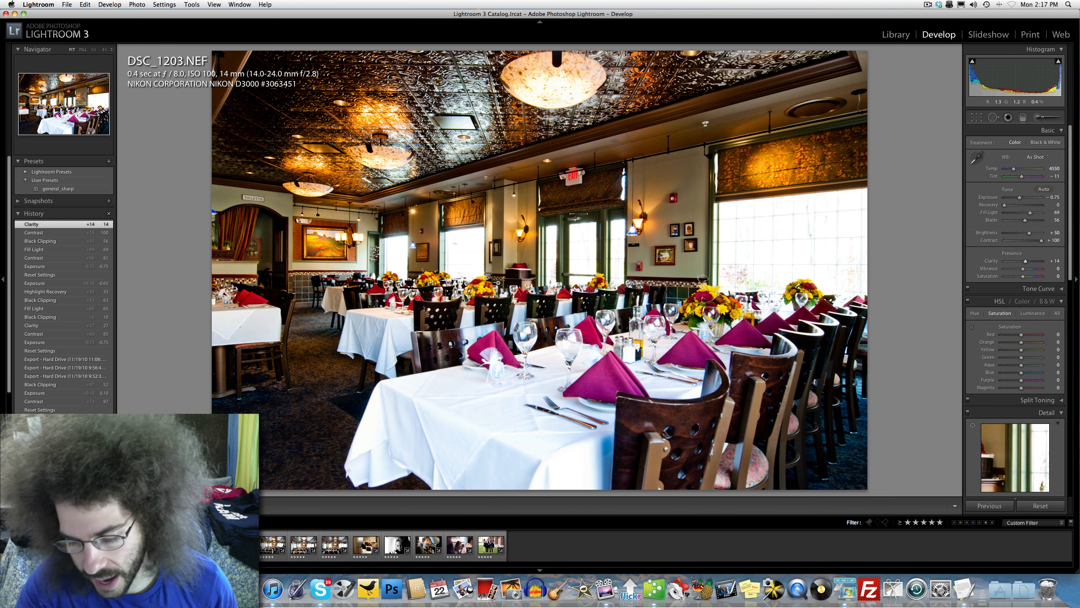
{"action": "key", "text": "backslash"}
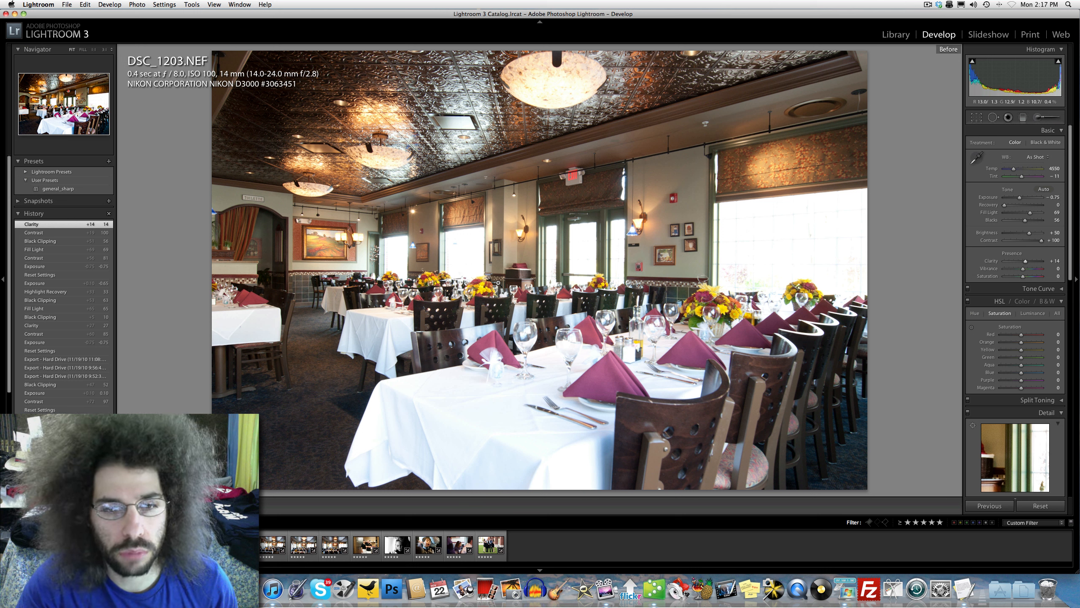
{"action": "key", "text": "backslash"}
{"action": "key", "text": "backslash"}
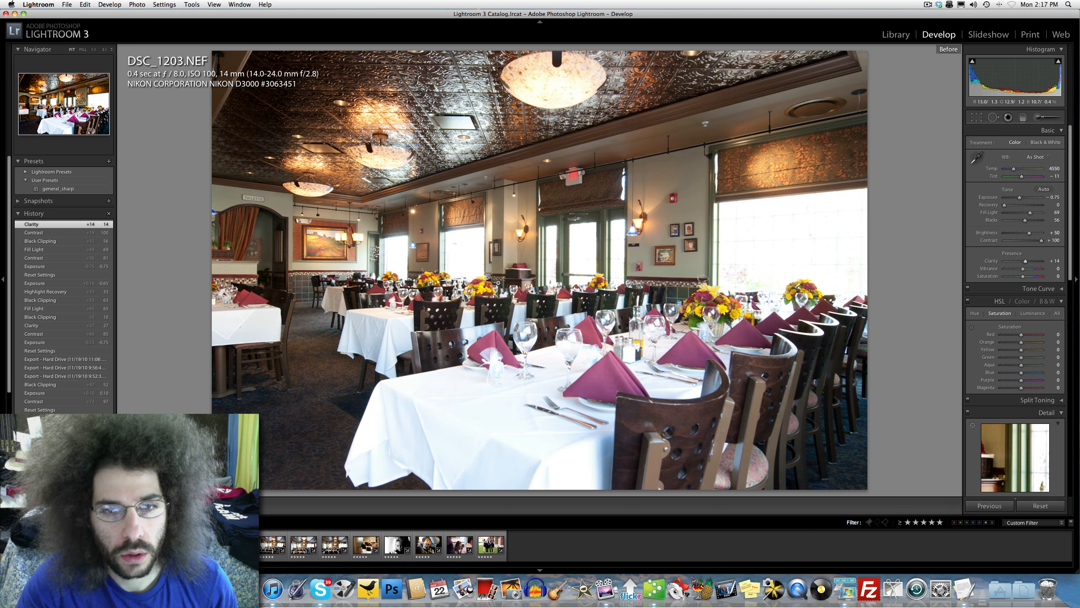
{"action": "key", "text": "backslash"}
{"action": "key", "text": "backslash"}
{"action": "key", "text": "backslash"}
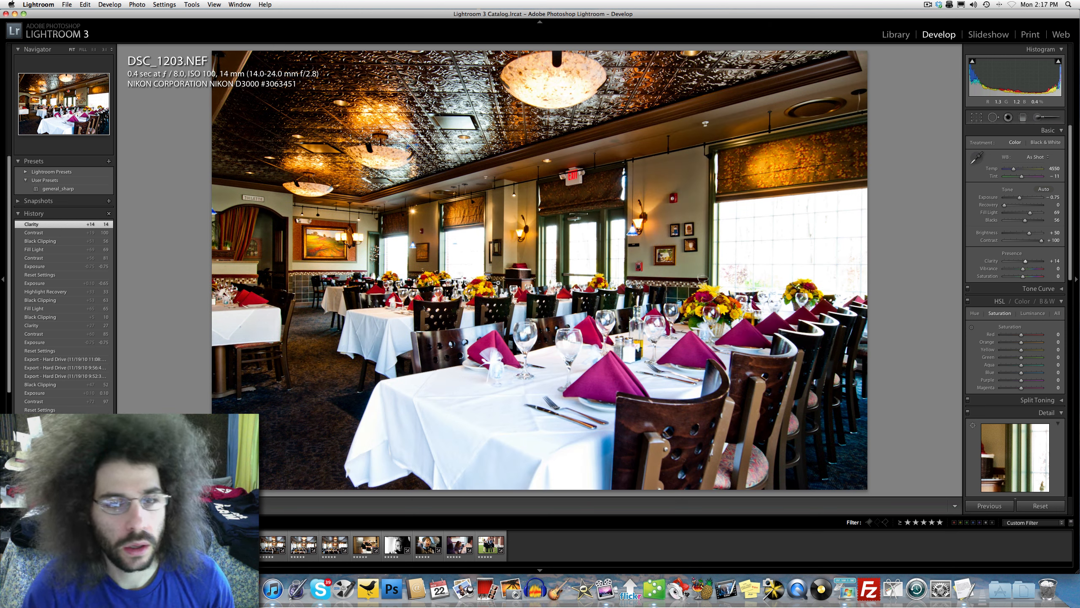
Try a slightly warmer white balance temperature on the photo and undo it
{"action": "left_click_drag", "start_coordinate": [1007, 172], "coordinate": [1015, 170]}
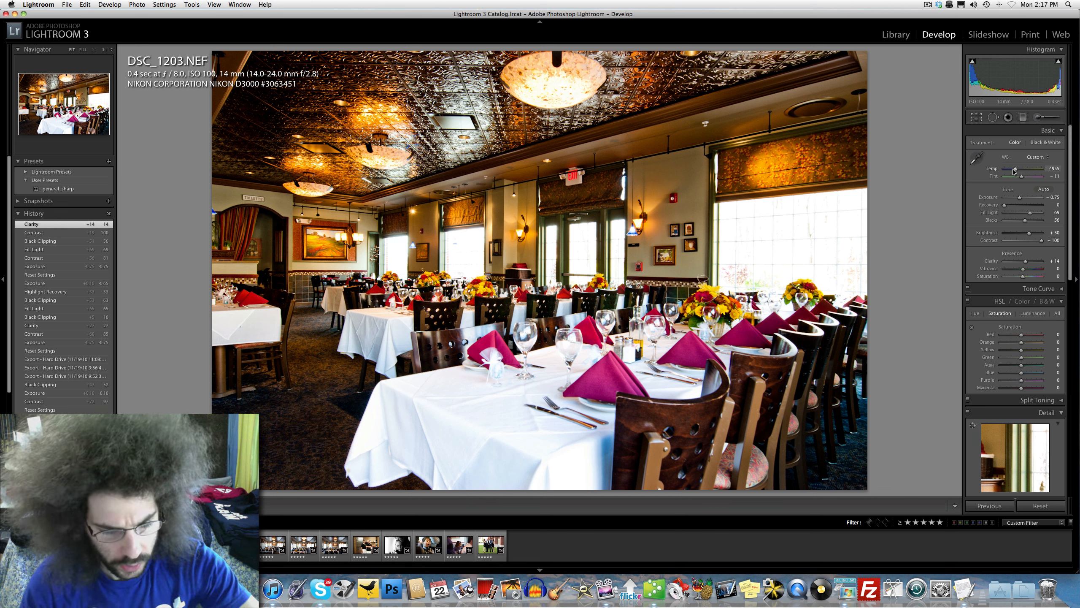
{"action": "key", "text": "super+z"}
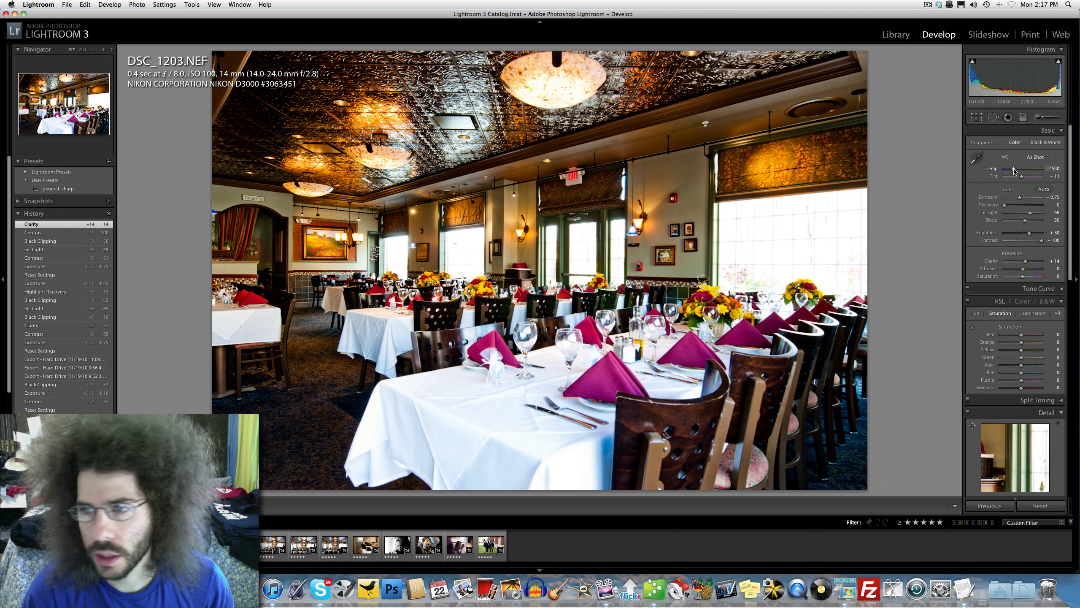
{"action": "left_click_drag", "start_coordinate": [1015, 171], "coordinate": [1015, 171]}
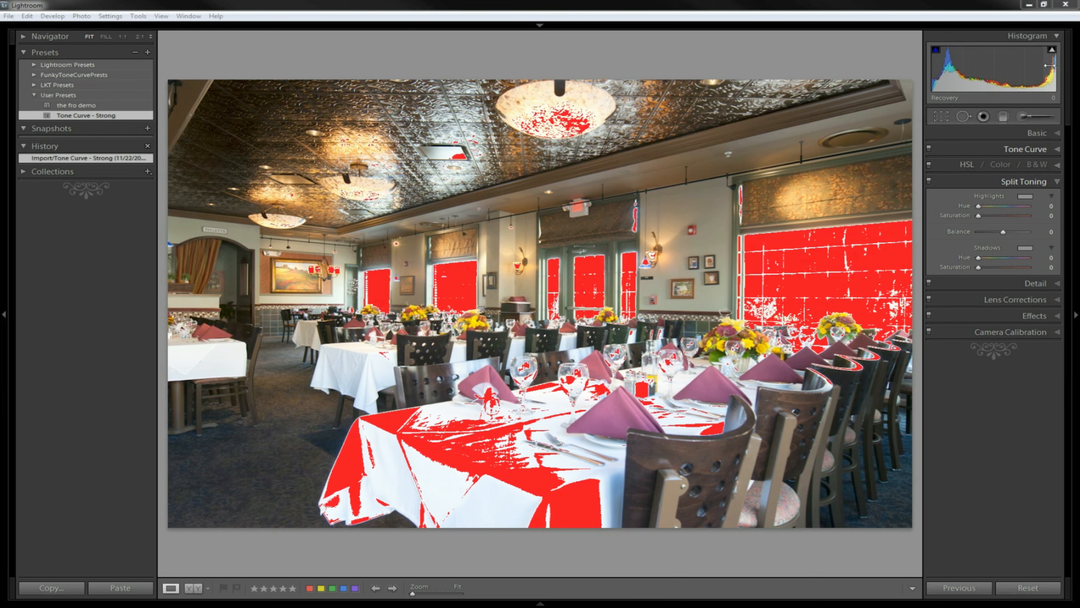
Hide the highlight clipping overlay on the photo and expand the Basic adjustments
{"action": "left_click", "coordinate": [1052, 50]}
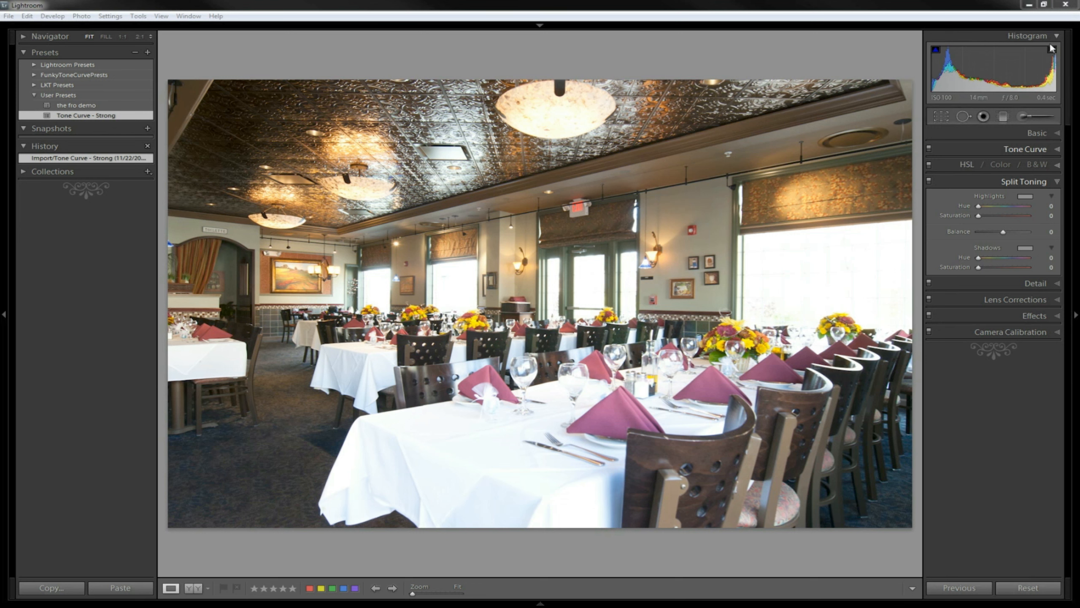
{"action": "mouse_move", "coordinate": [1053, 51]}
{"action": "left_click", "coordinate": [1056, 134]}
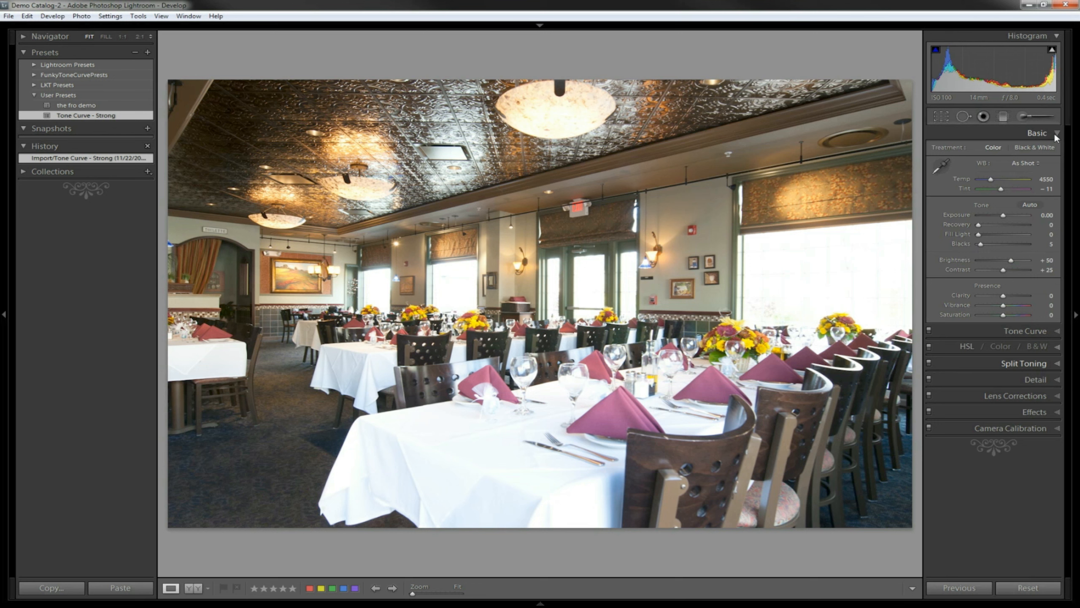
Set the photo's highlight Recovery to 20
{"action": "left_click", "coordinate": [994, 226]}
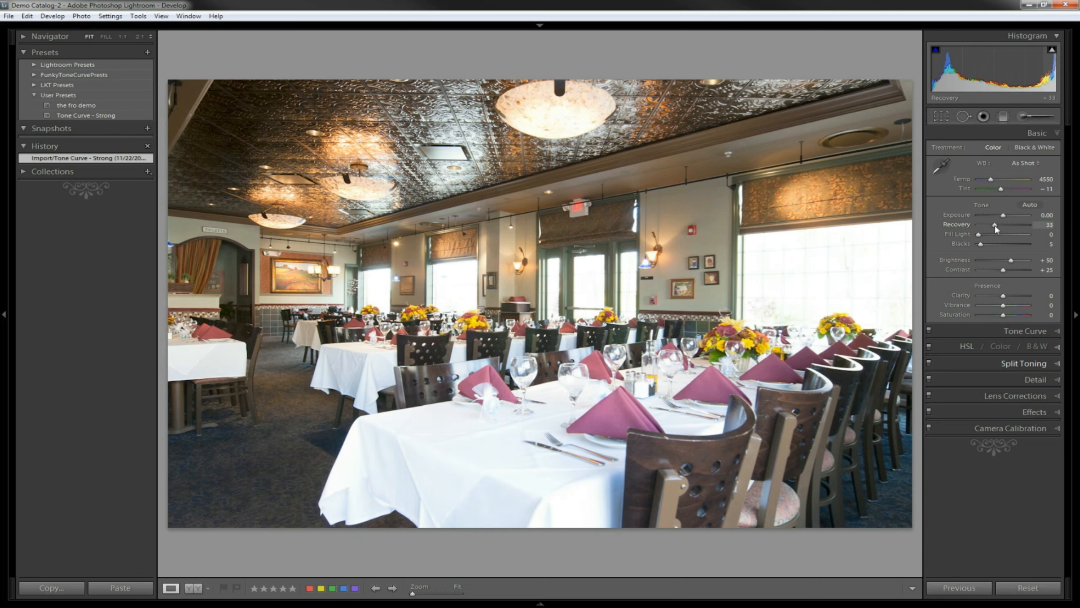
{"action": "mouse_move", "coordinate": [995, 225]}
{"action": "left_mouse_down"}
{"action": "mouse_move", "coordinate": [1050, 223]}
{"action": "mouse_move", "coordinate": [991, 230]}
{"action": "left_mouse_up"}
{"action": "left_click", "coordinate": [991, 230]}
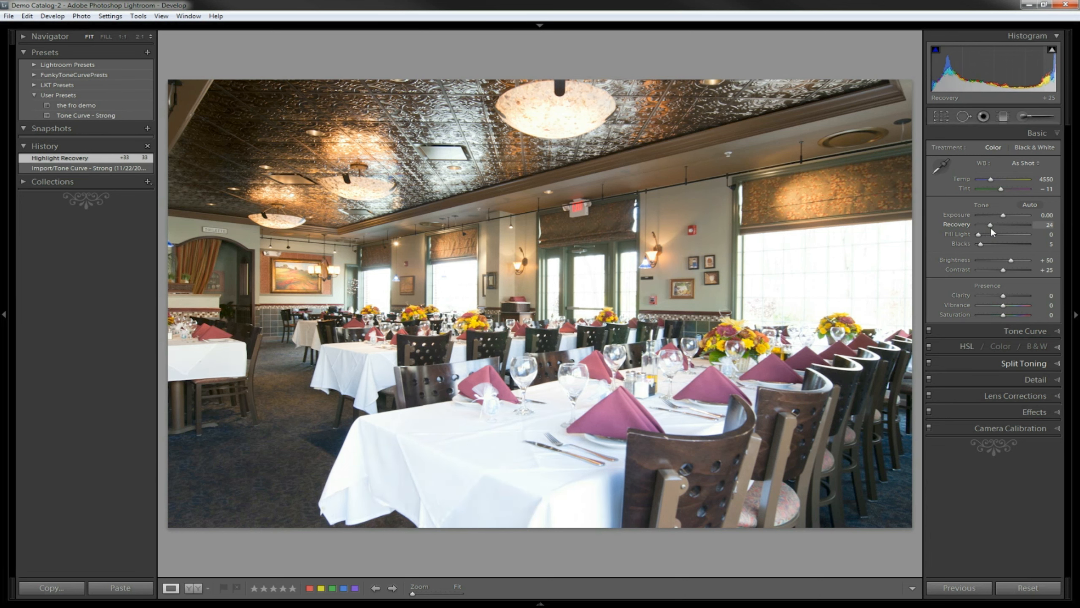
{"action": "left_click", "coordinate": [1042, 225]}
{"action": "type", "text": "10"}
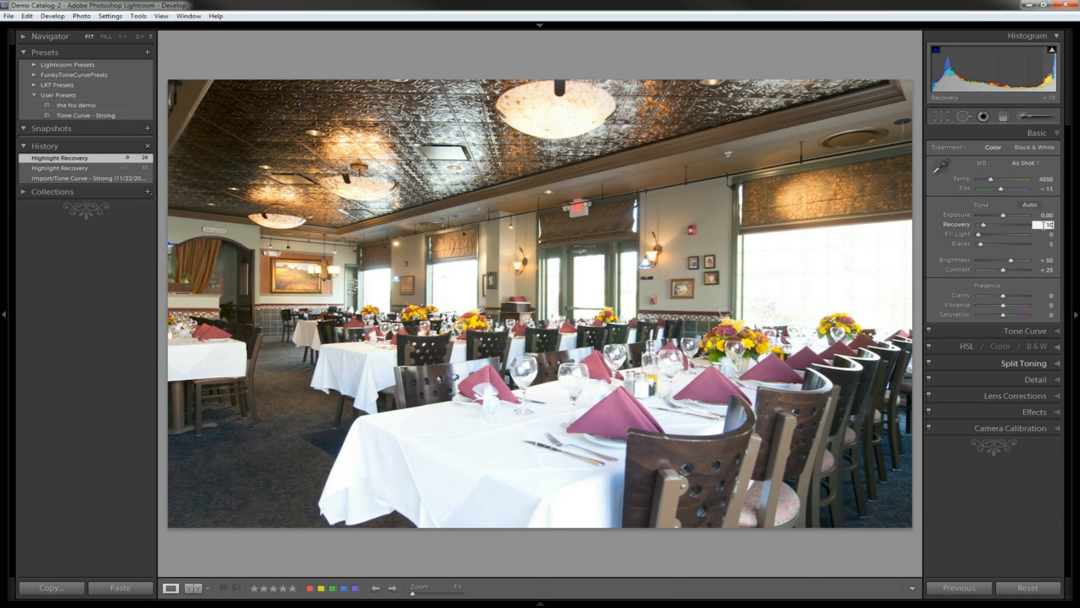
{"action": "key", "text": "BackSpace"}
{"action": "key", "text": "BackSpace"}
{"action": "type", "text": "20"}
{"action": "key", "text": "Return"}
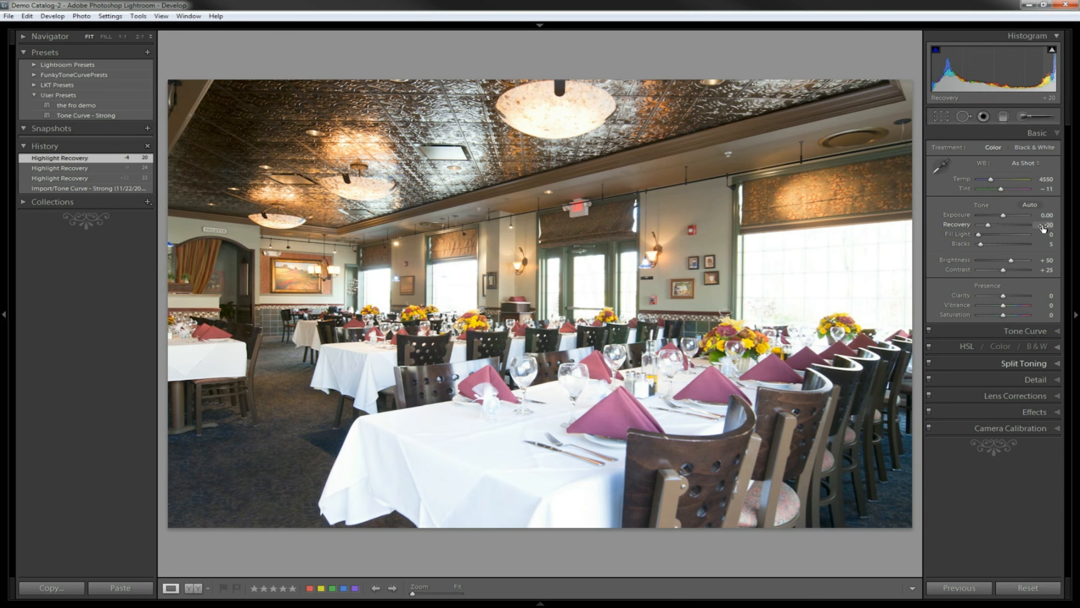
Darken the photo by setting Exposure to -1.15
{"action": "left_click_drag", "start_coordinate": [1003, 215], "coordinate": [996, 215]}
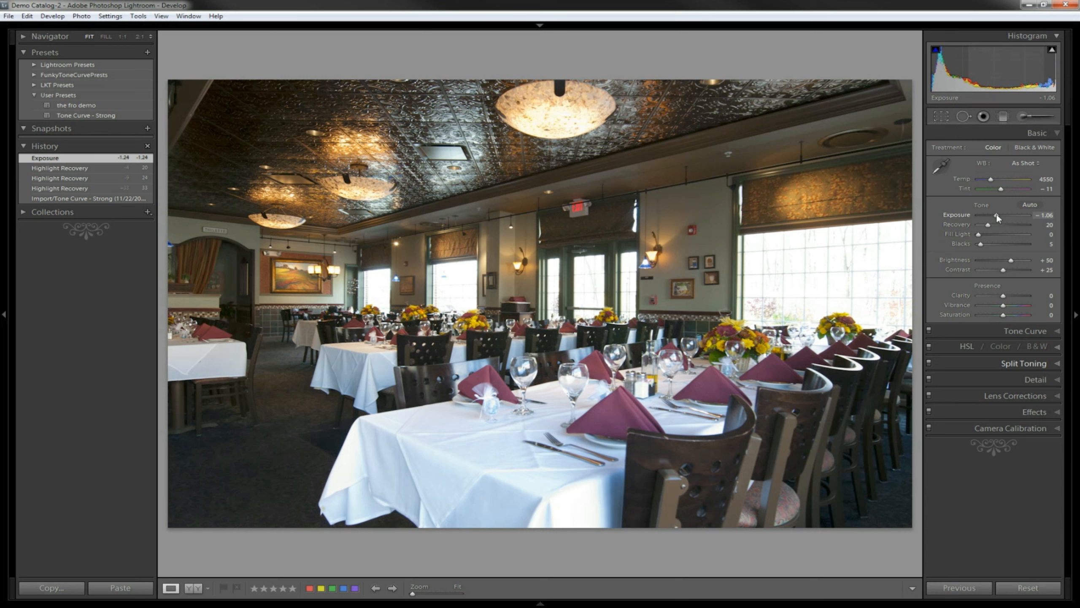
{"action": "left_click_drag", "start_coordinate": [996, 215], "coordinate": [995, 215]}
{"action": "left_click_drag", "start_coordinate": [997, 214], "coordinate": [996, 214]}
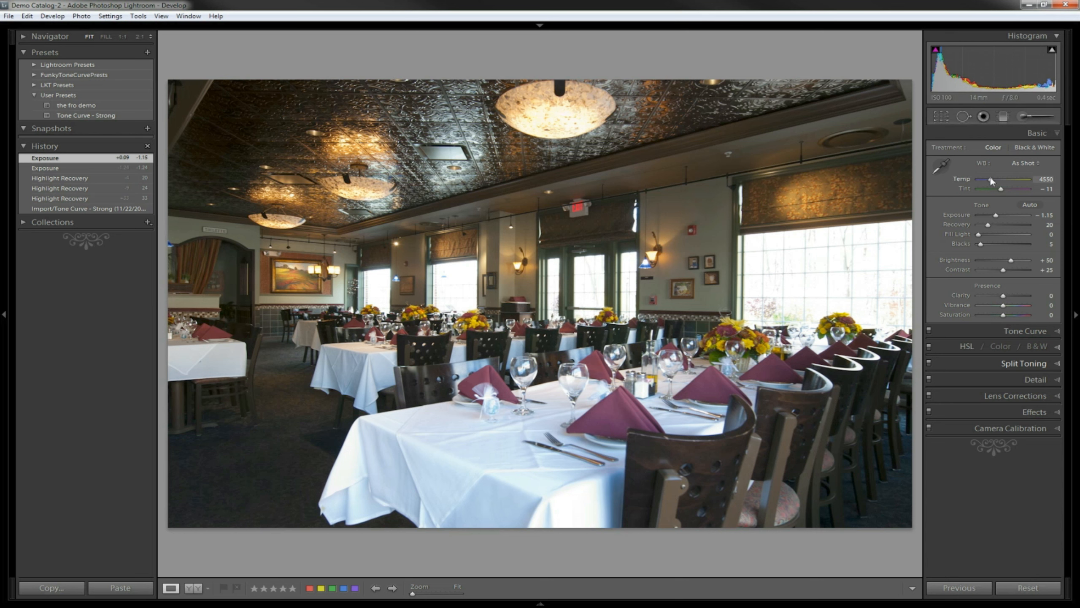
Warm the white balance to a temperature of 5793 and set Tint to -22
{"action": "left_click_drag", "start_coordinate": [990, 175], "coordinate": [996, 177]}
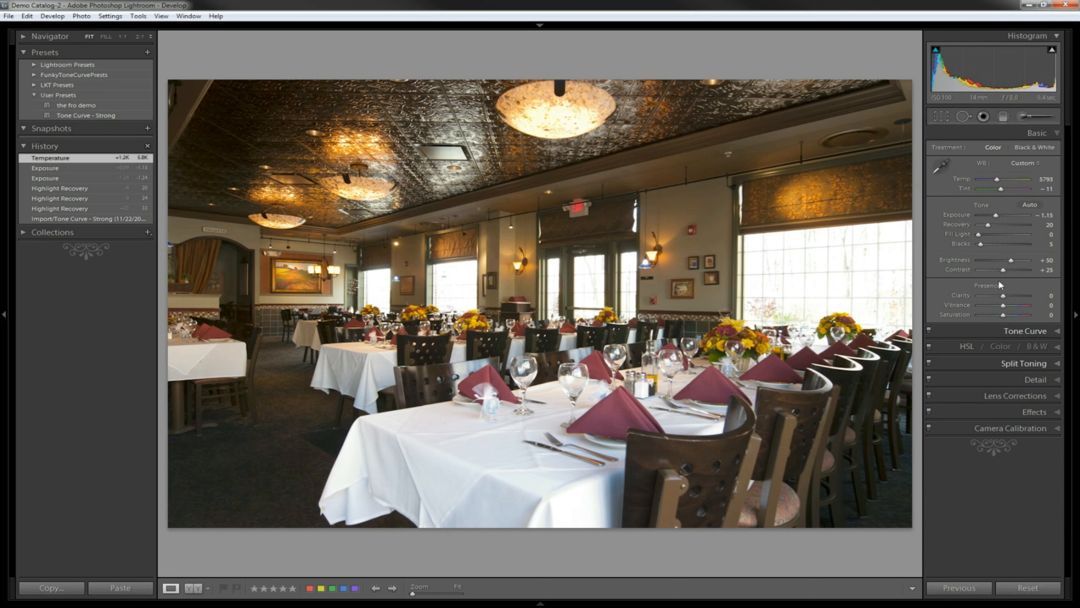
{"action": "mouse_move", "coordinate": [1002, 189]}
{"action": "left_mouse_down"}
{"action": "mouse_move", "coordinate": [1018, 190]}
{"action": "mouse_move", "coordinate": [1001, 190]}
{"action": "left_mouse_up"}
{"action": "left_click_drag", "start_coordinate": [998, 190], "coordinate": [999, 189]}
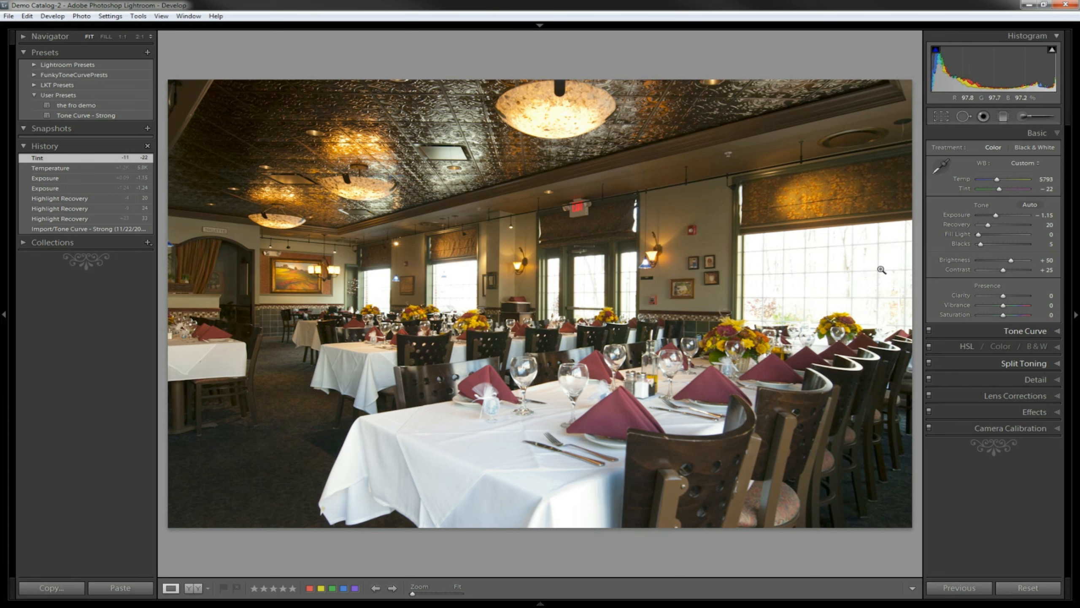
Try Recovery at 100 and Exposure at -3.82, and return to the Tint state in the history
{"action": "left_click_drag", "start_coordinate": [987, 224], "coordinate": [1054, 230]}
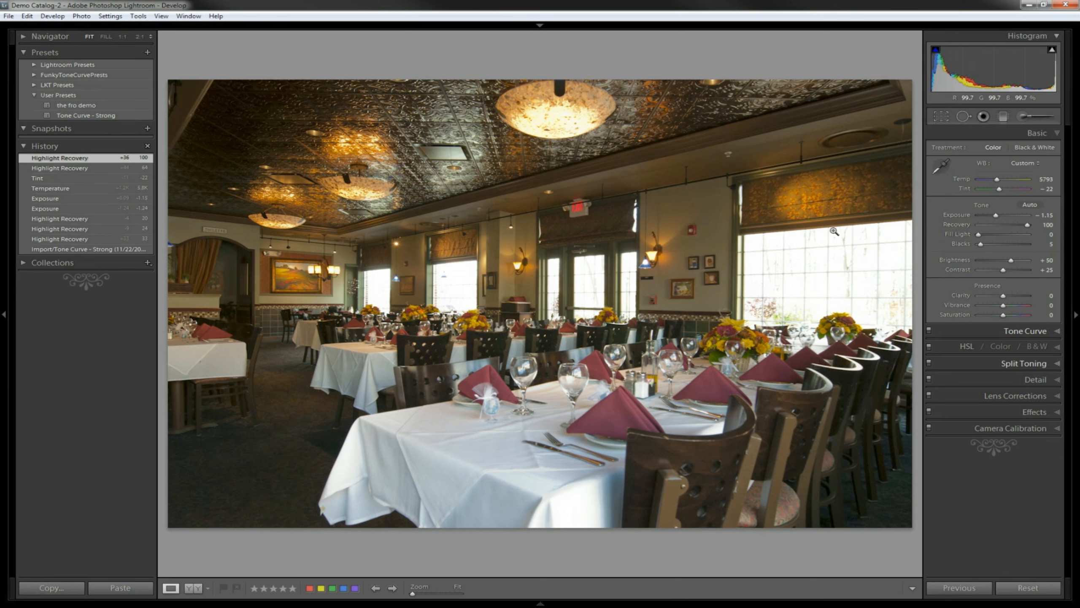
{"action": "left_click_drag", "start_coordinate": [995, 215], "coordinate": [979, 217]}
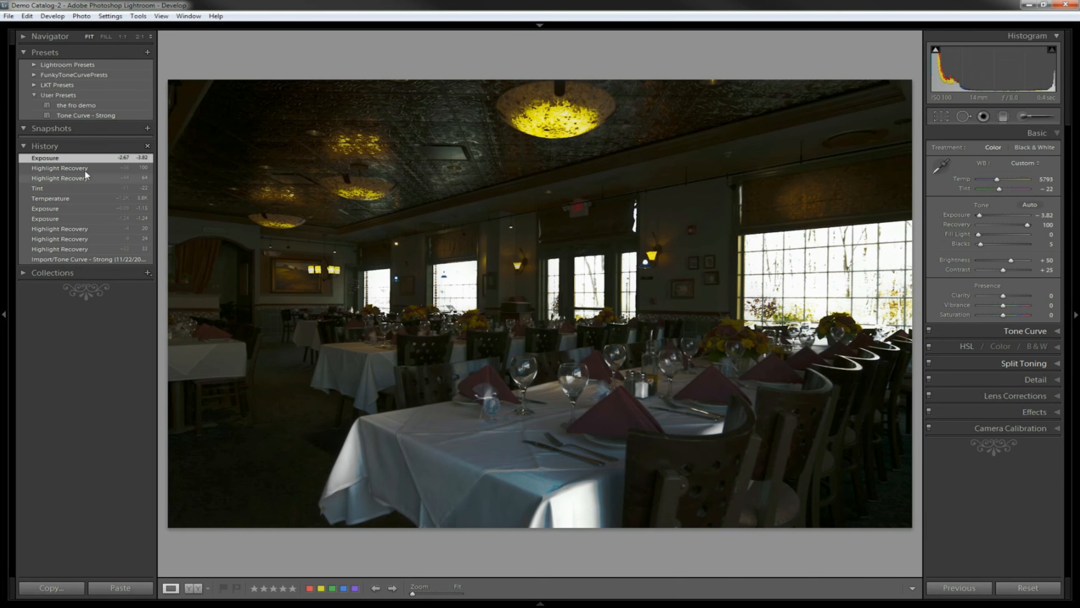
{"action": "left_click", "coordinate": [88, 186]}
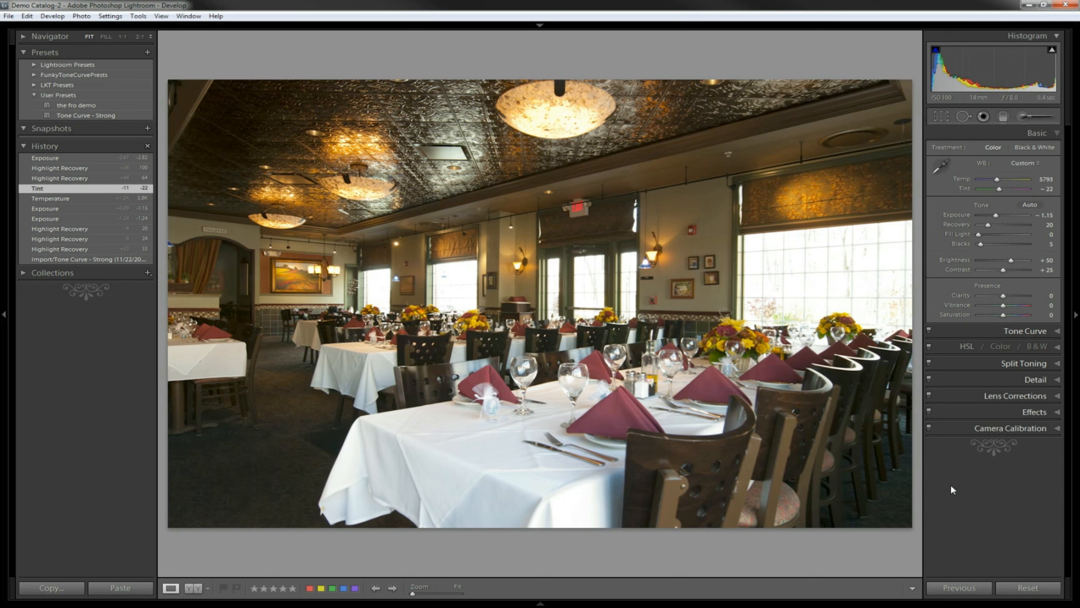
Straighten the restaurant photo by rotating the crop to an angle of -1.16 and apply it
{"action": "key", "text": "r"}
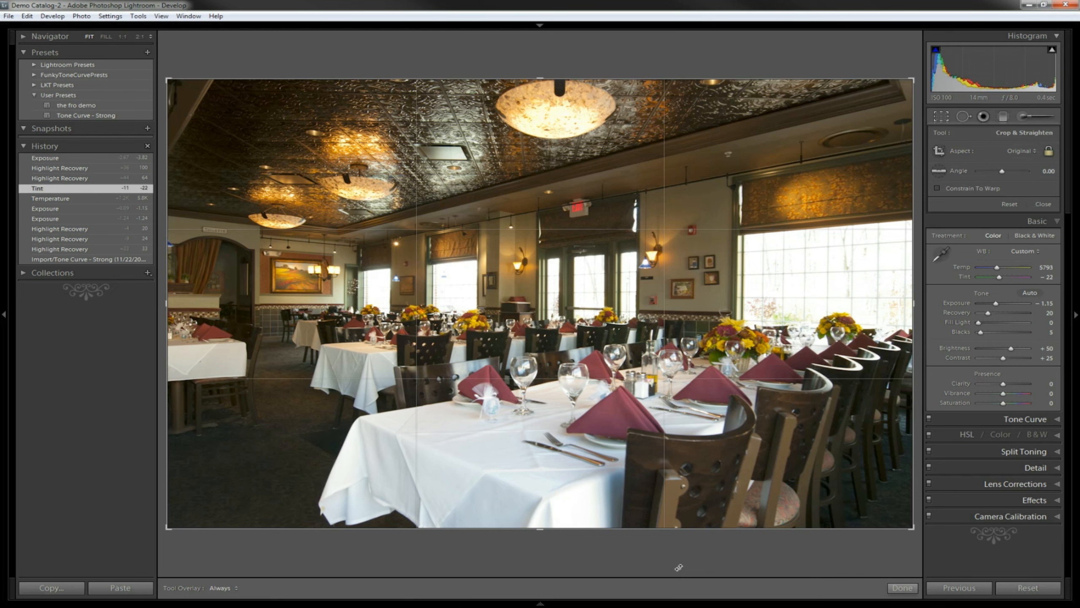
{"action": "left_click_drag", "start_coordinate": [678, 565], "coordinate": [688, 567]}
{"action": "left_click_drag", "start_coordinate": [688, 568], "coordinate": [693, 552]}
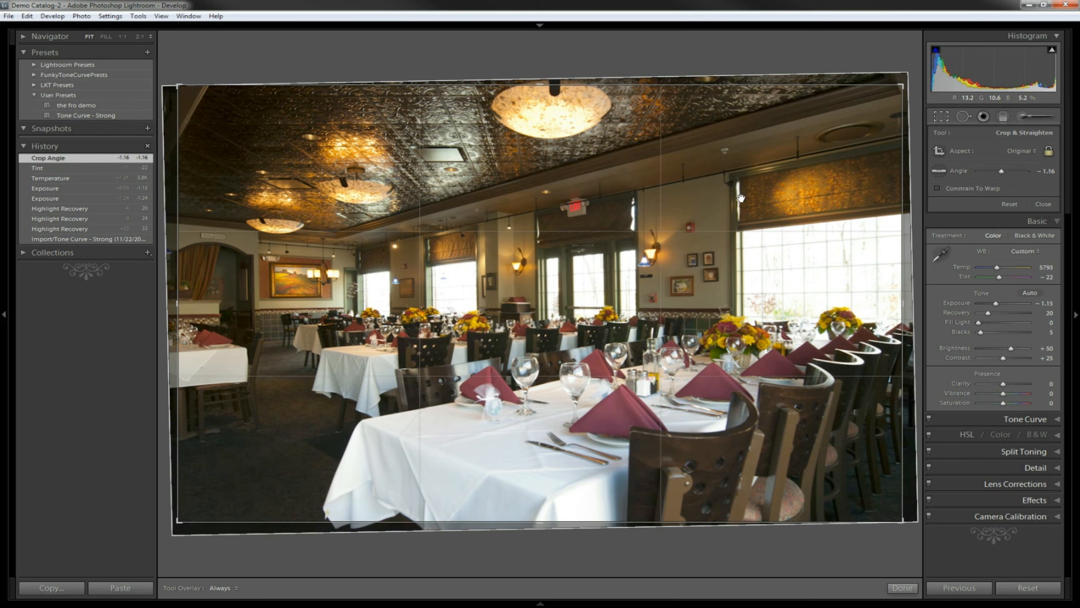
{"action": "left_click_drag", "start_coordinate": [600, 532], "coordinate": [599, 541]}
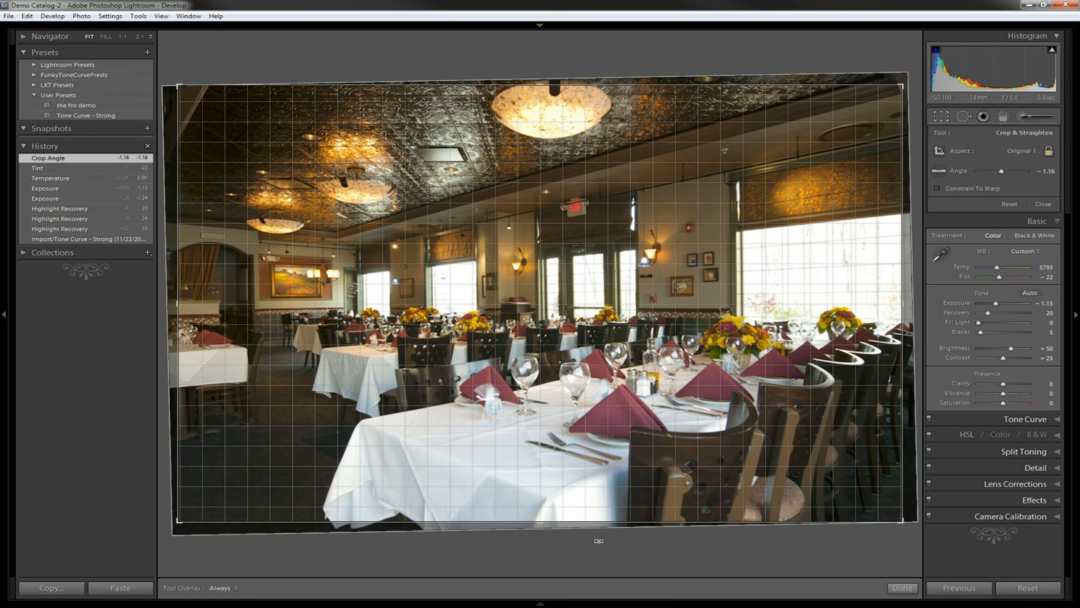
{"action": "key", "text": "Return"}
{"action": "key", "text": "r"}
{"action": "key", "text": "Return"}
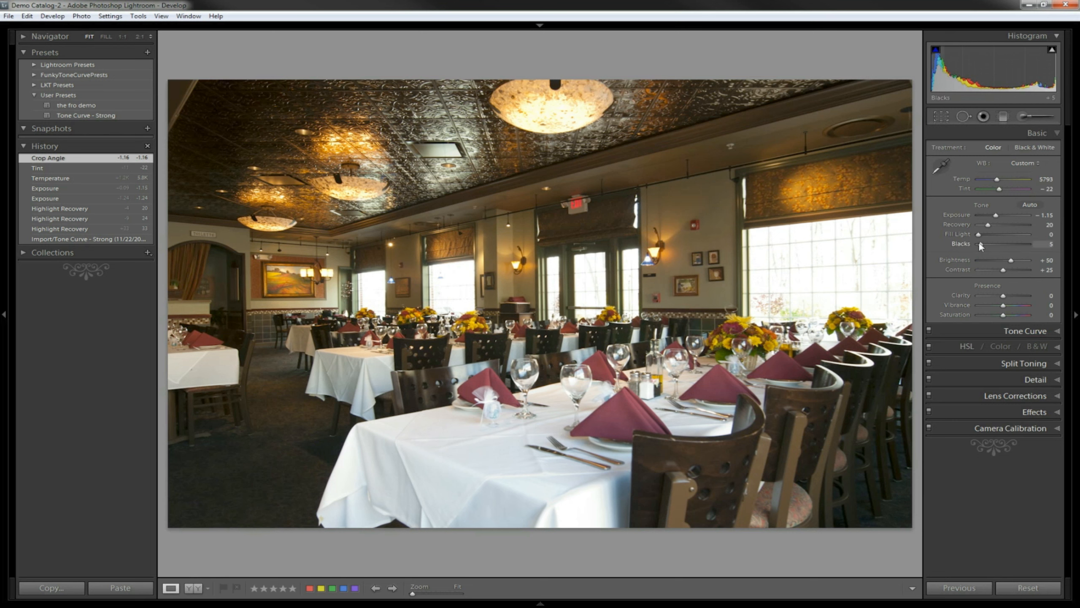
Try Blacks at 10 and Clarity at +29, check the table setting at 1:1, and undo both adjustments
{"action": "left_click_drag", "start_coordinate": [981, 246], "coordinate": [984, 247]}
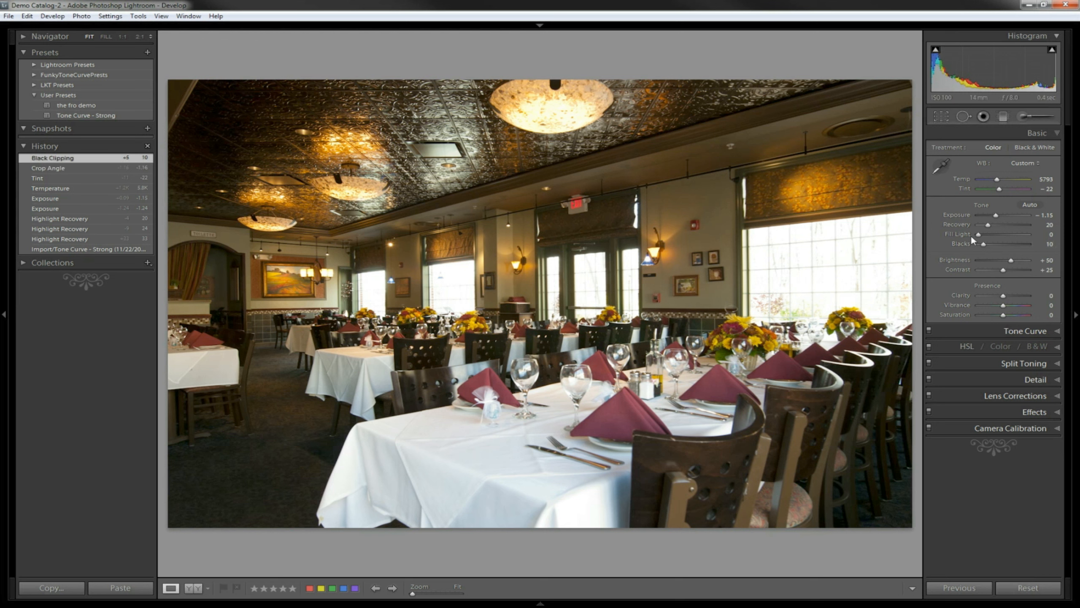
{"action": "left_click", "coordinate": [1011, 297]}
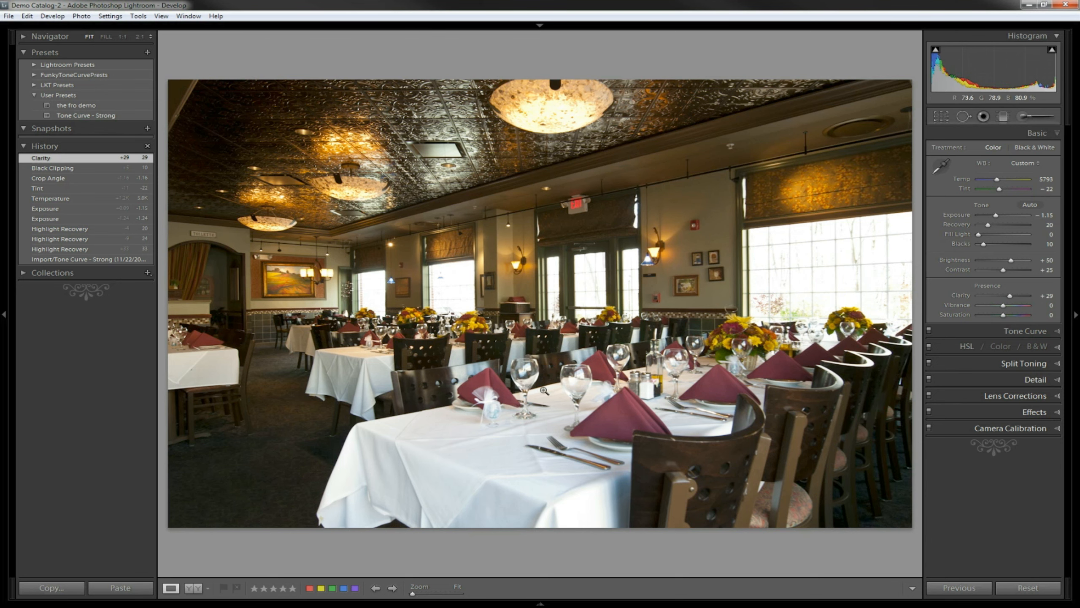
{"action": "left_click", "coordinate": [541, 386]}
{"action": "left_click_drag", "start_coordinate": [394, 345], "coordinate": [545, 314]}
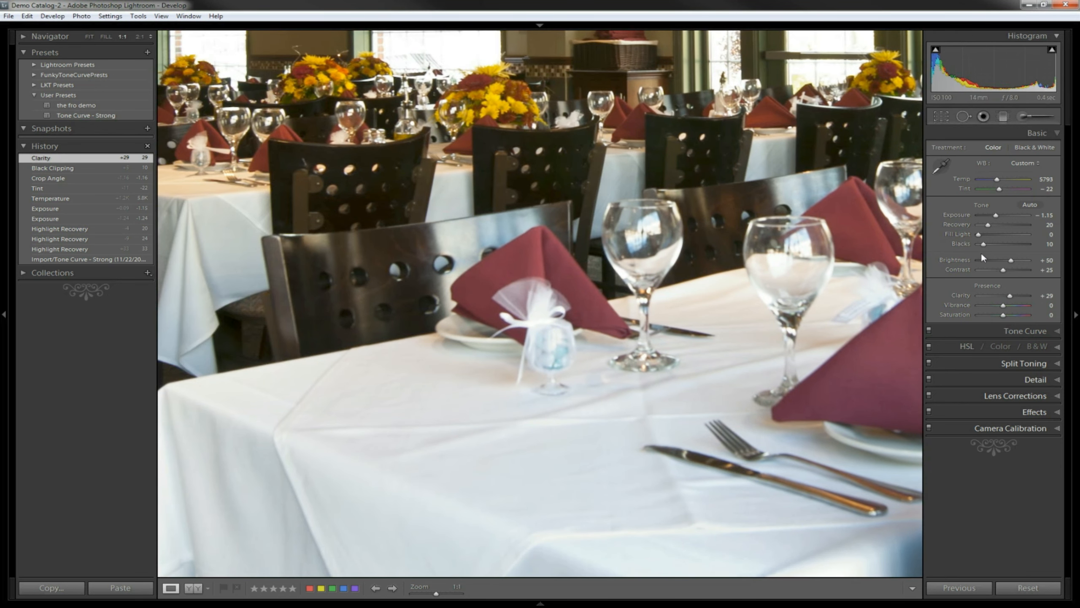
{"action": "key", "text": "ctrl+z"}
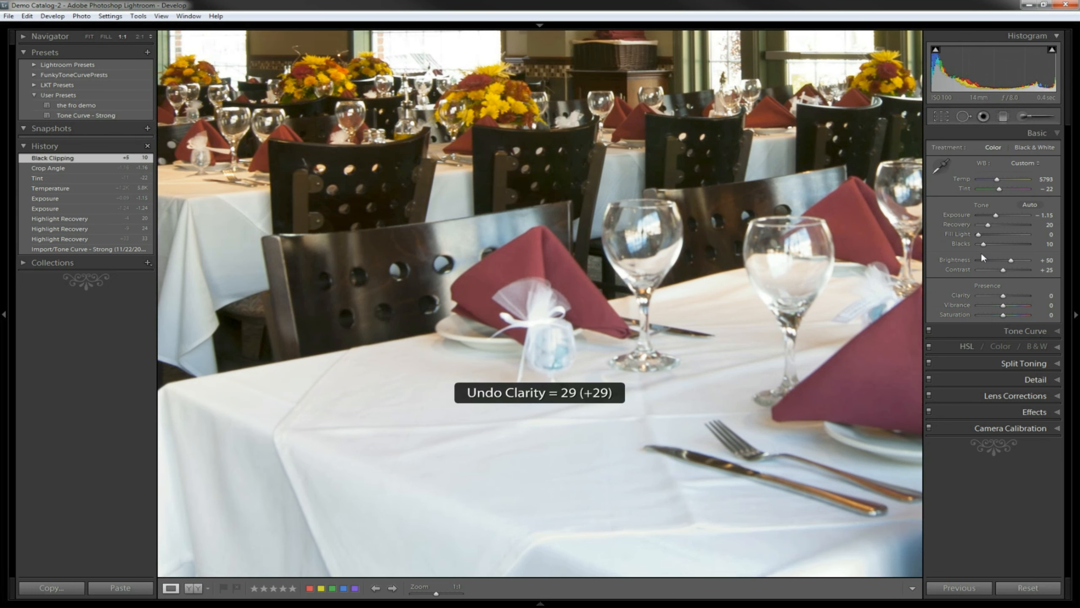
{"action": "key", "text": "ctrl+z"}
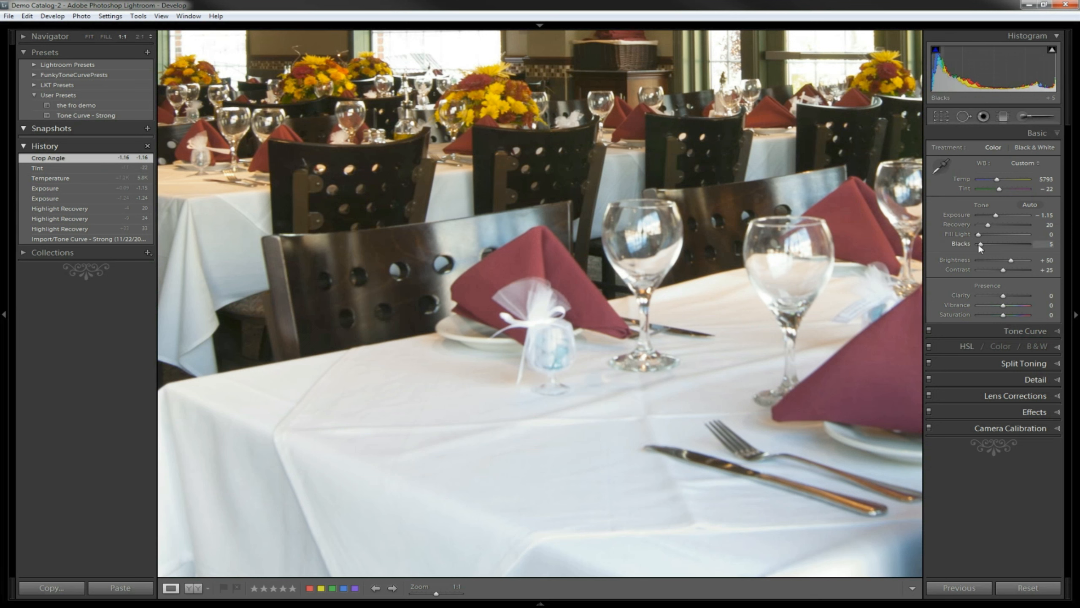
Deepen the shadows by setting Blacks to 14 and raise Clarity to +36
{"action": "left_click_drag", "start_coordinate": [981, 243], "coordinate": [986, 245]}
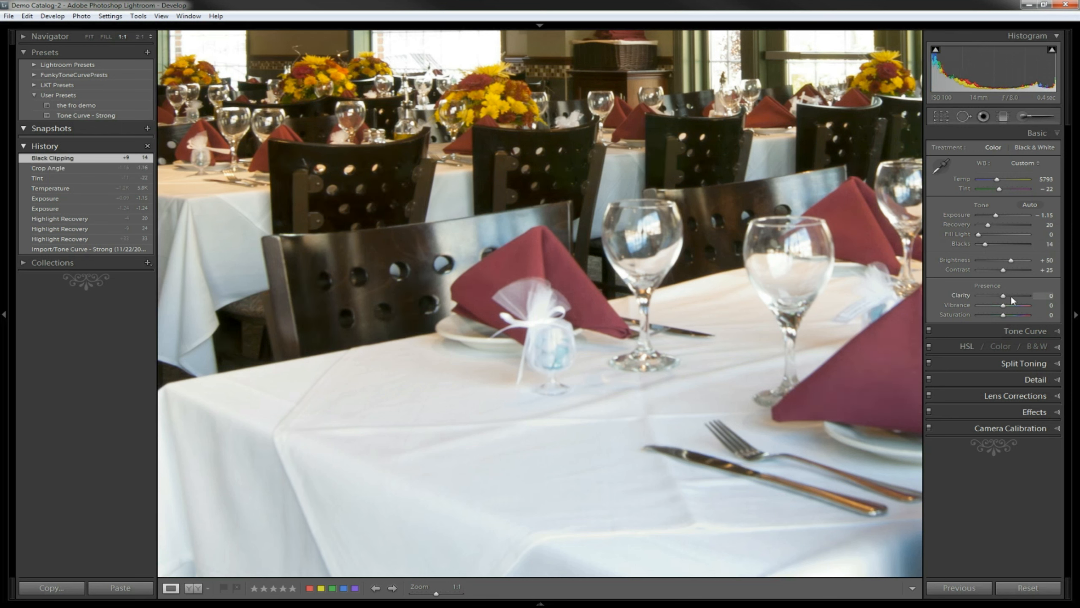
{"action": "left_click", "coordinate": [1012, 298]}
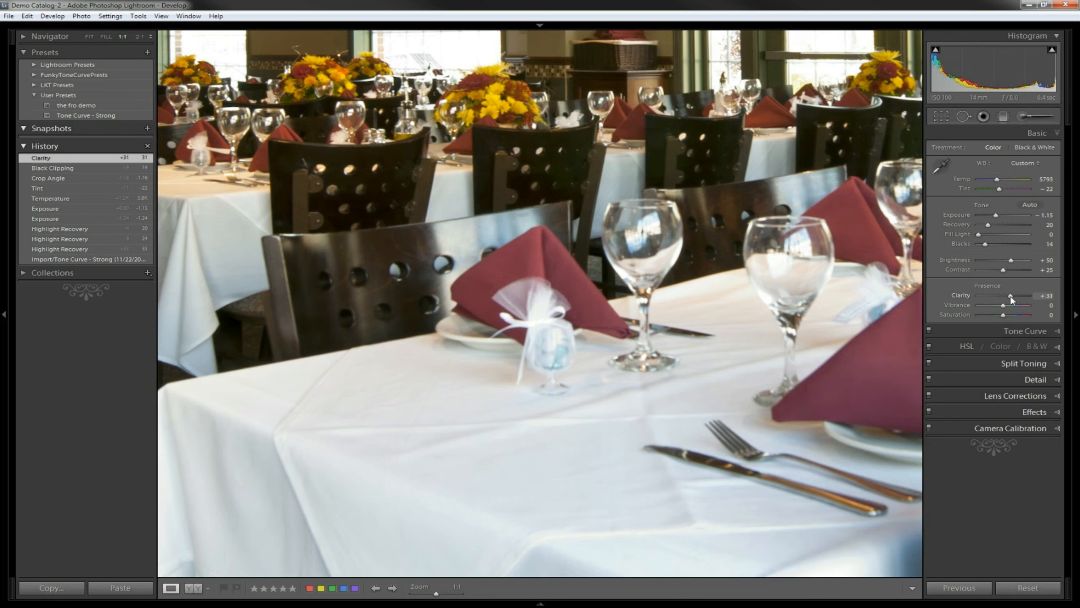
{"action": "double_click", "coordinate": [962, 296]}
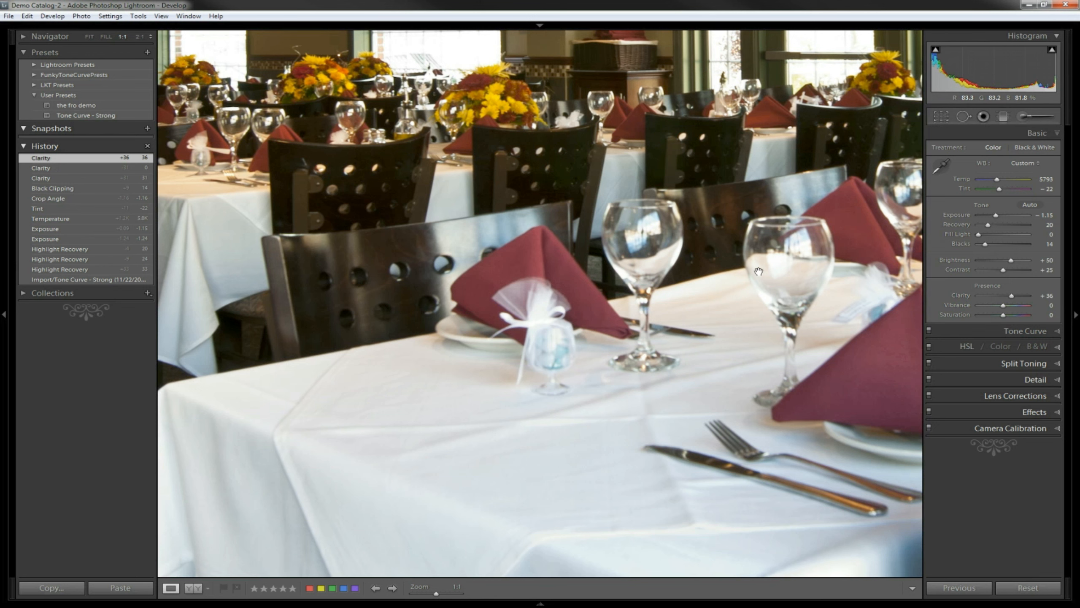
Examine the ceiling, archway and framed painting in the far corner at 1:1, and return to the full photo
{"action": "left_click", "coordinate": [539, 339]}
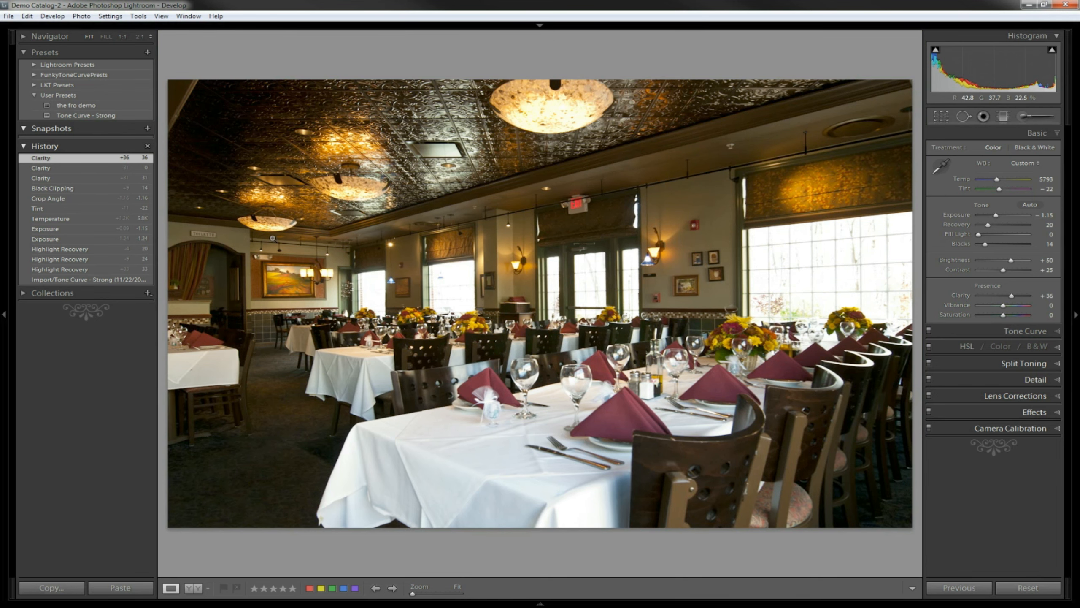
{"action": "left_click", "coordinate": [190, 236]}
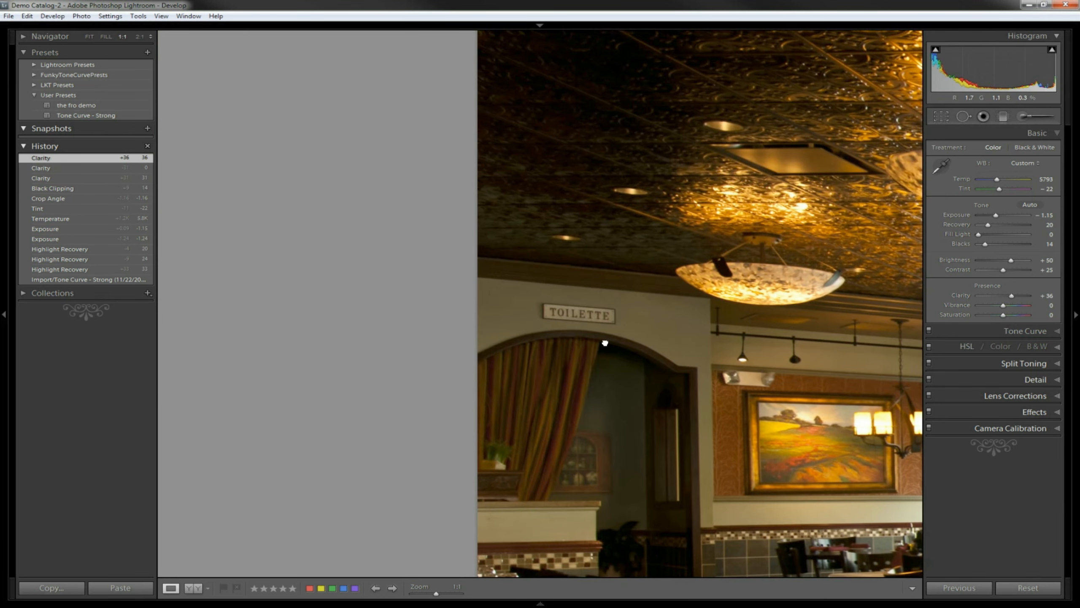
{"action": "left_click_drag", "start_coordinate": [732, 422], "coordinate": [506, 362]}
{"action": "left_click_drag", "start_coordinate": [728, 369], "coordinate": [652, 289]}
{"action": "left_click", "coordinate": [652, 289]}
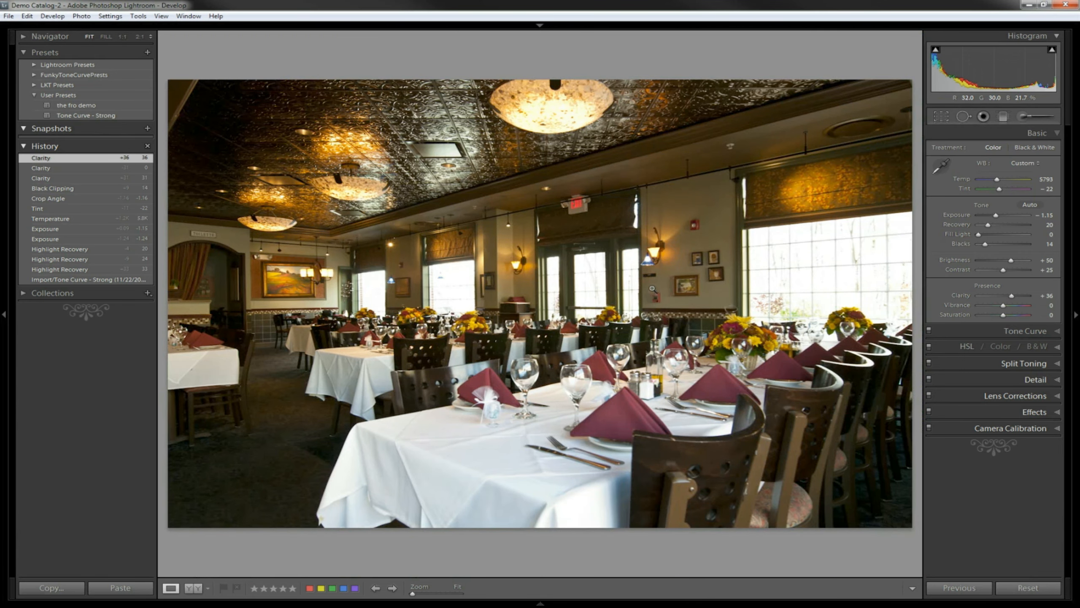
{"action": "left_click", "coordinate": [212, 243]}
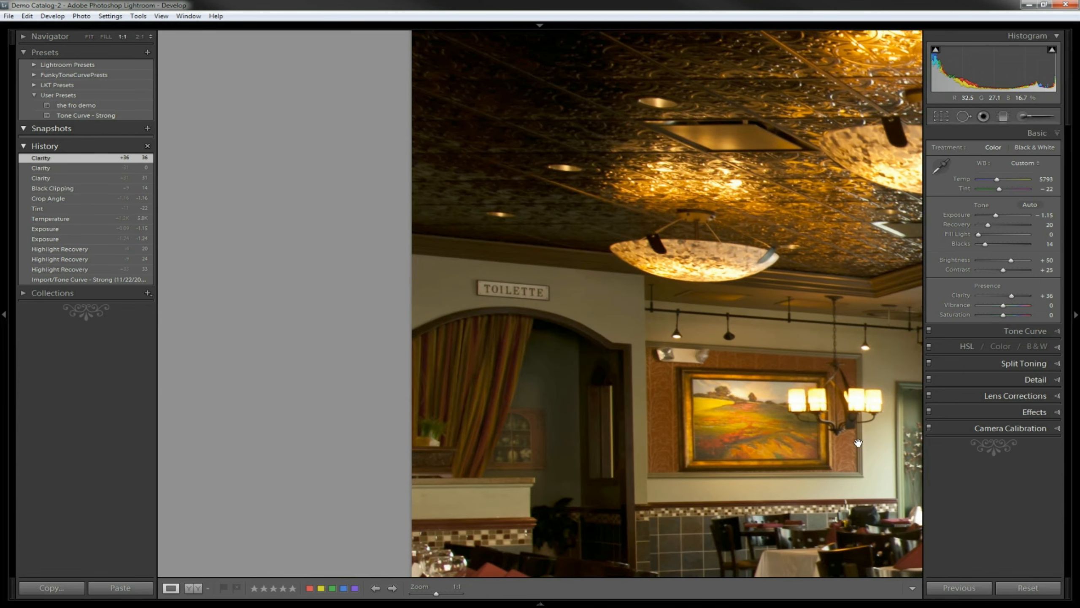
{"action": "left_click", "coordinate": [777, 370]}
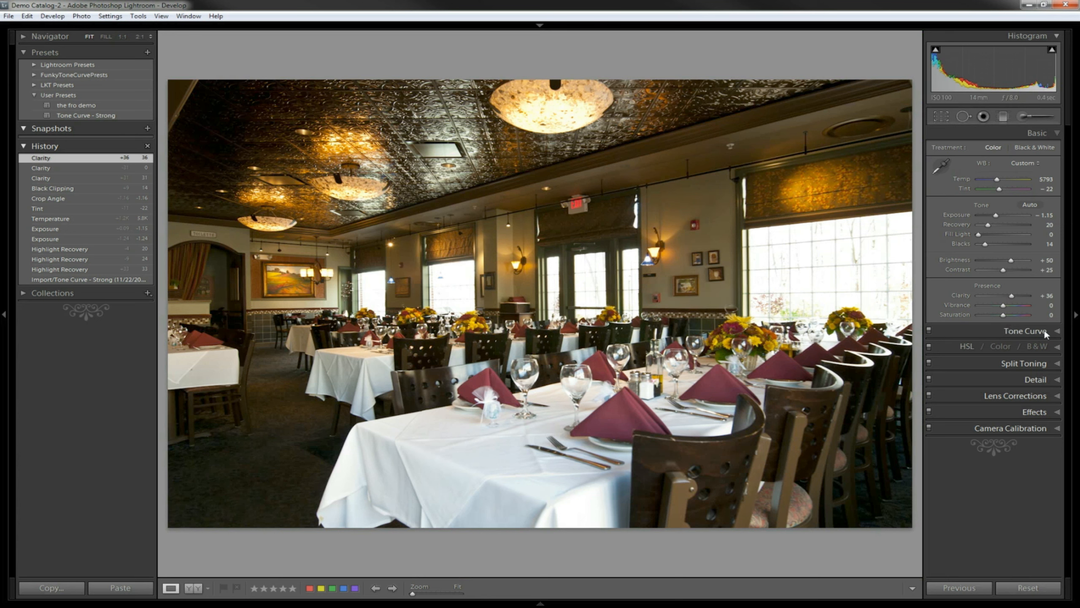
Try converting the photo to Black & White and undo the conversion
{"action": "left_click", "coordinate": [1049, 148]}
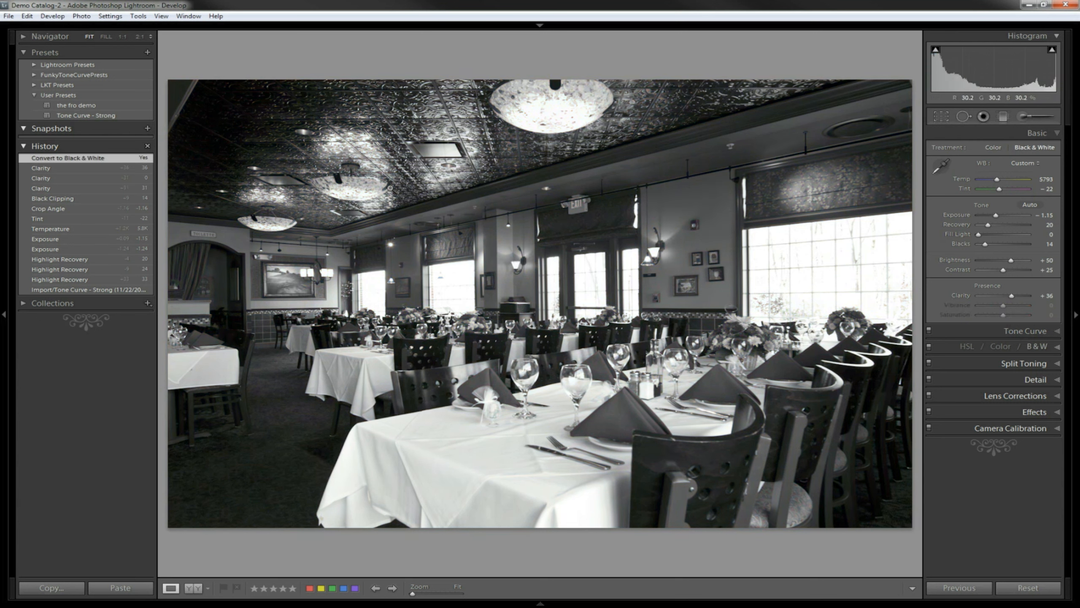
{"action": "key", "text": "ctrl+z"}
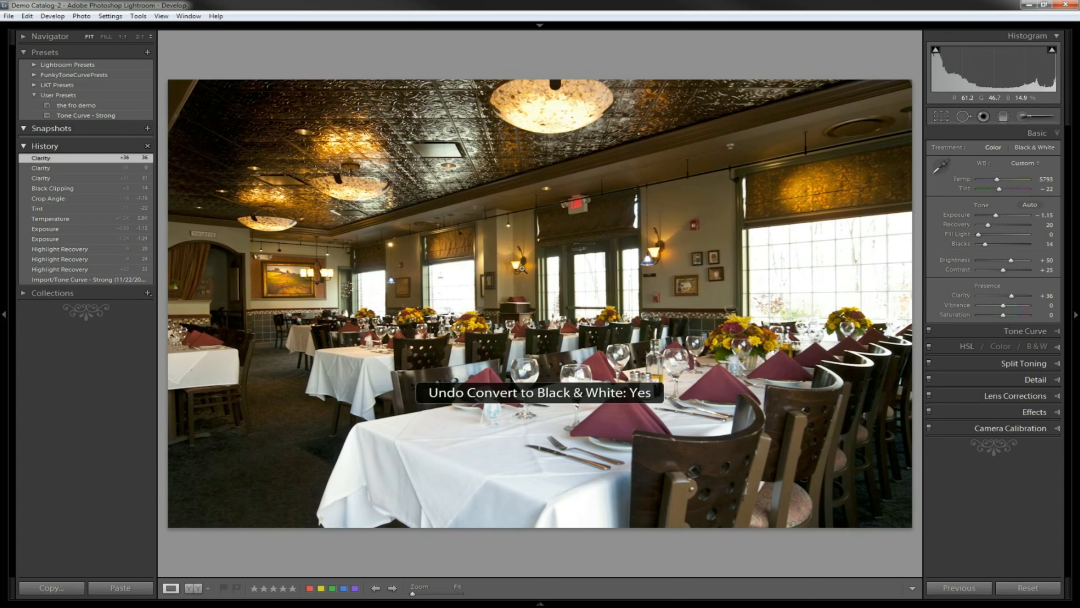